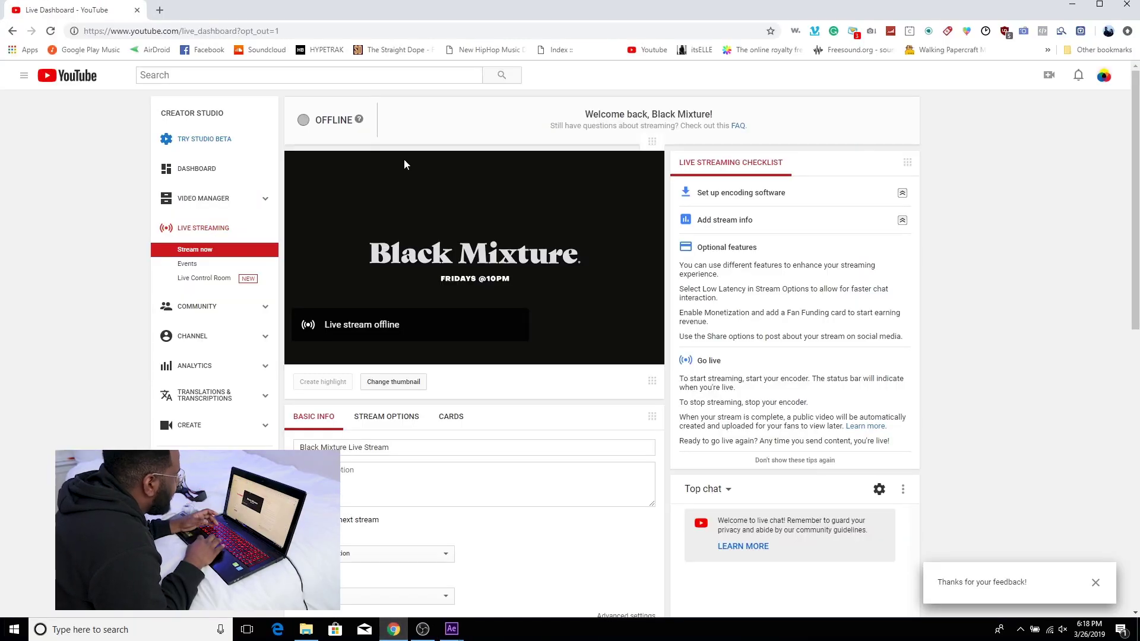
# Open aescripts.com in a new Chrome tab and go to the Paint & Stick 2 product page.
pyautogui.click(159, 10)
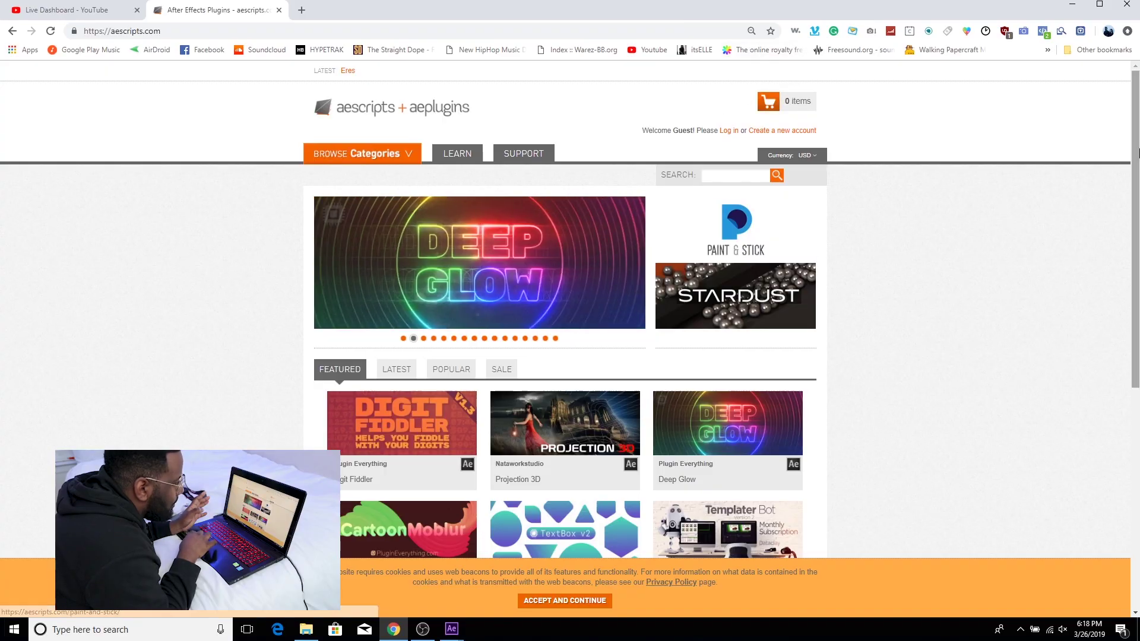
pyautogui.scroll(-2, 570, 321)
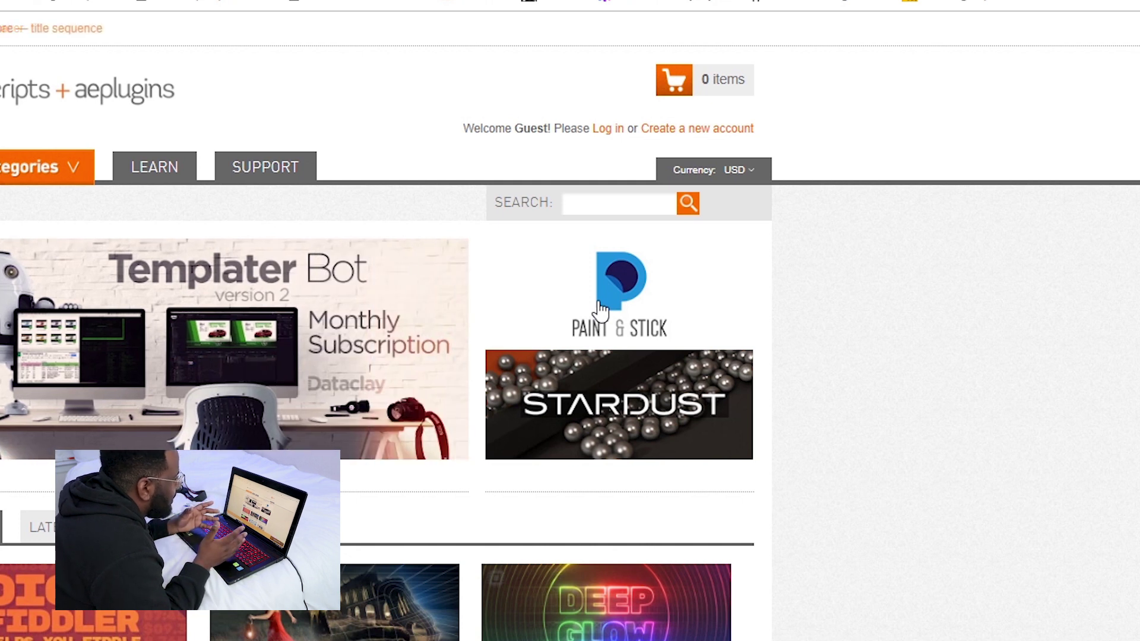
pyautogui.click(601, 308)
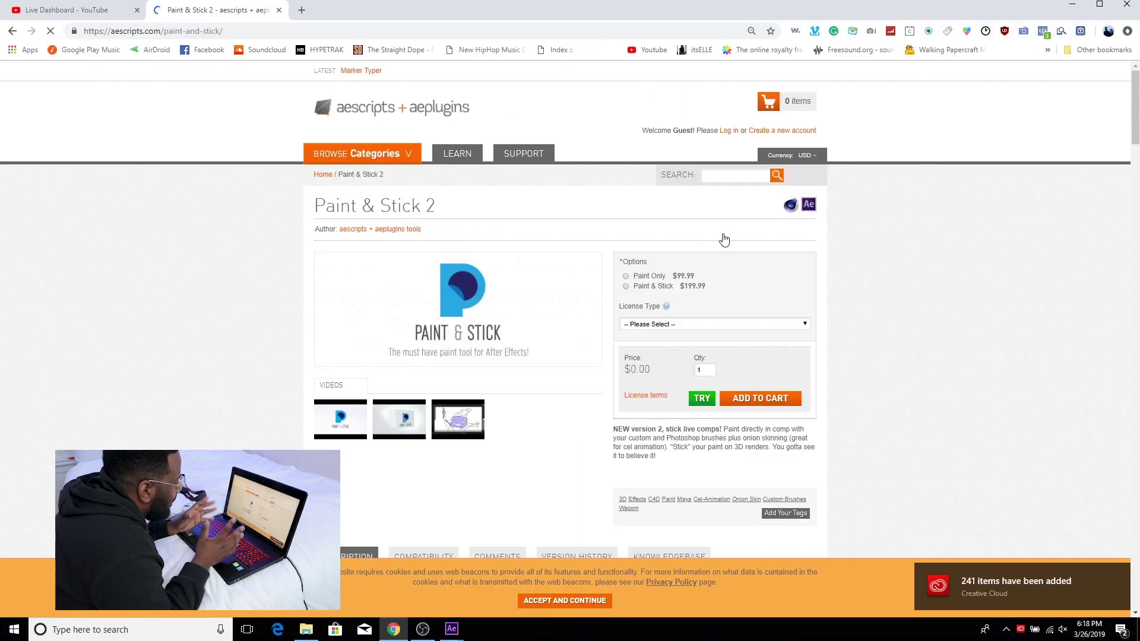
# Download the Paint & Stick 2 trial as paint_stick_v2.1.2a.zip into the screenrecs folder.
pyautogui.scroll(-5, 724, 240)
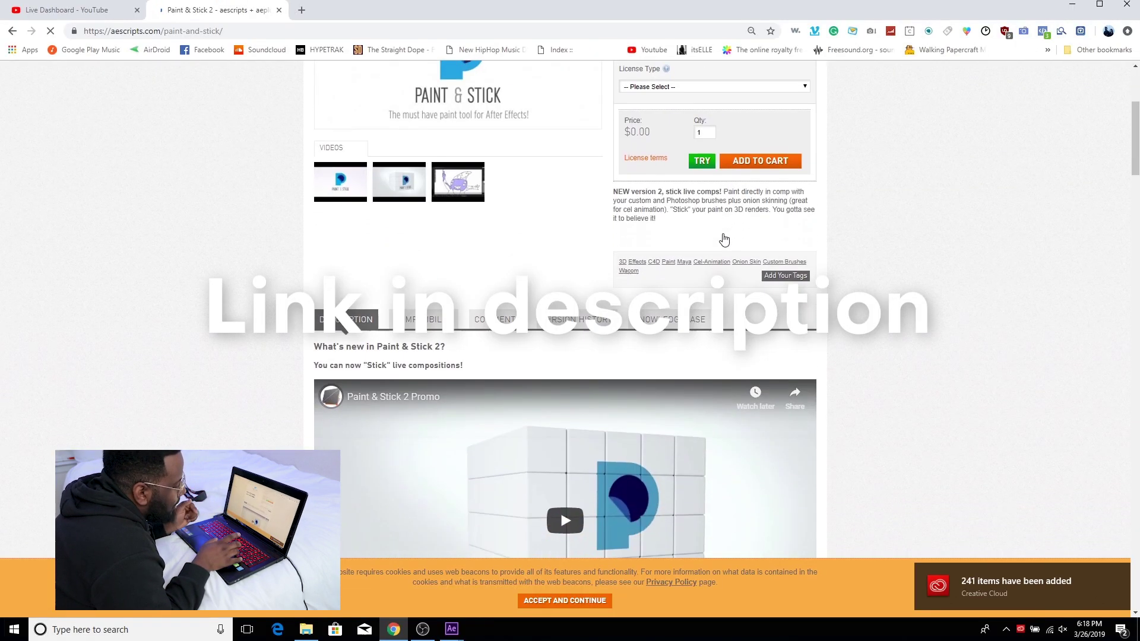
pyautogui.scroll(-13, 724, 239)
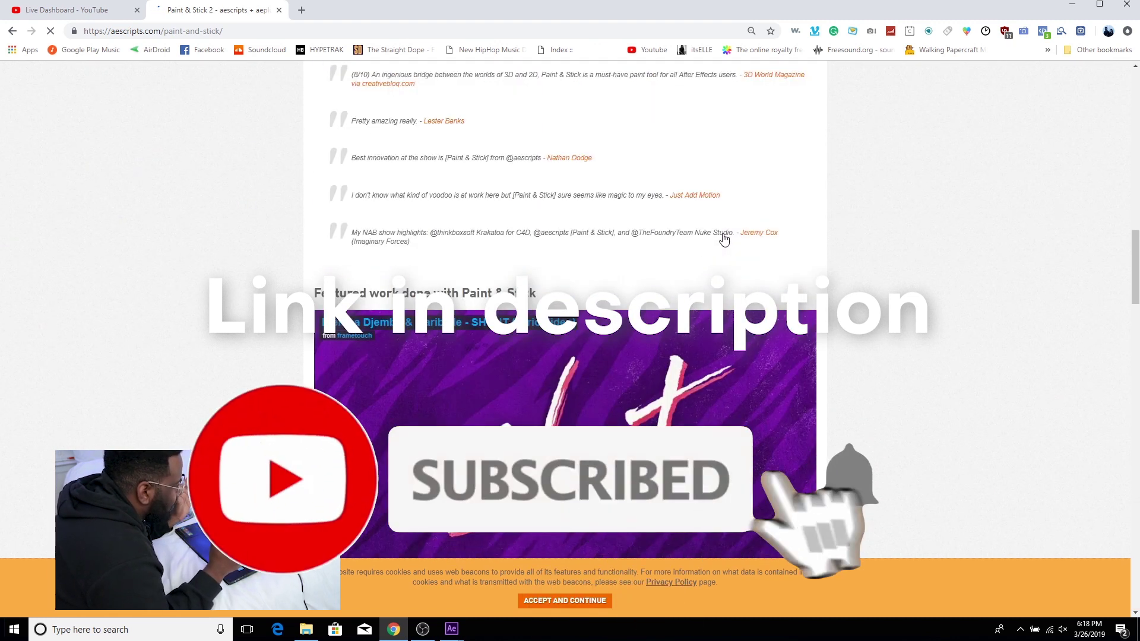
pyautogui.scroll(1, 724, 239)
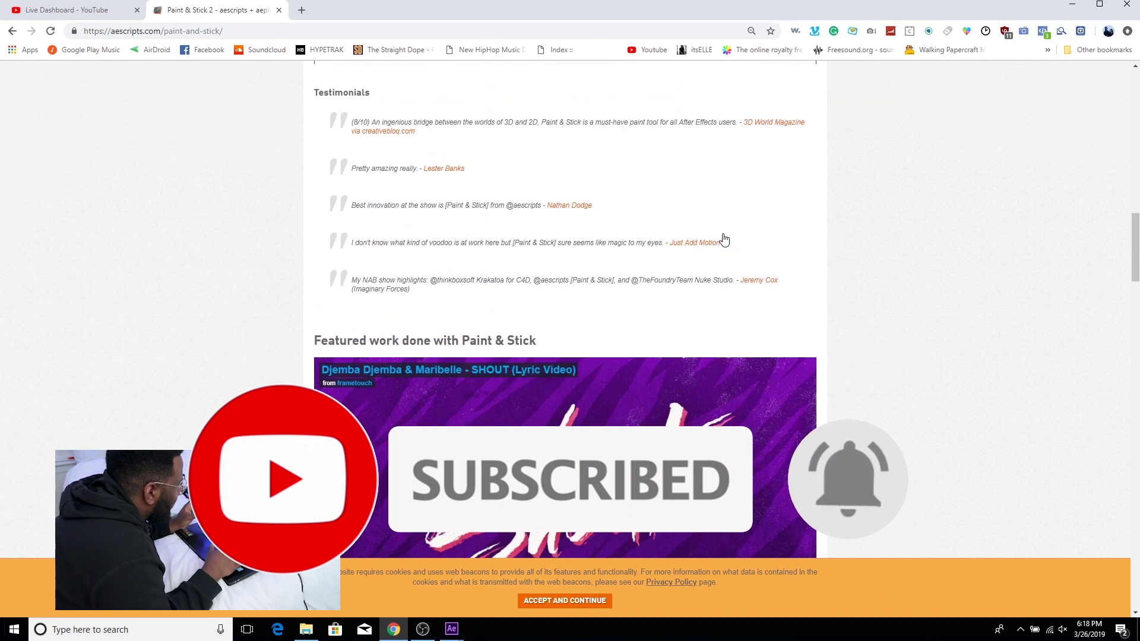
pyautogui.scroll(5, 724, 239)
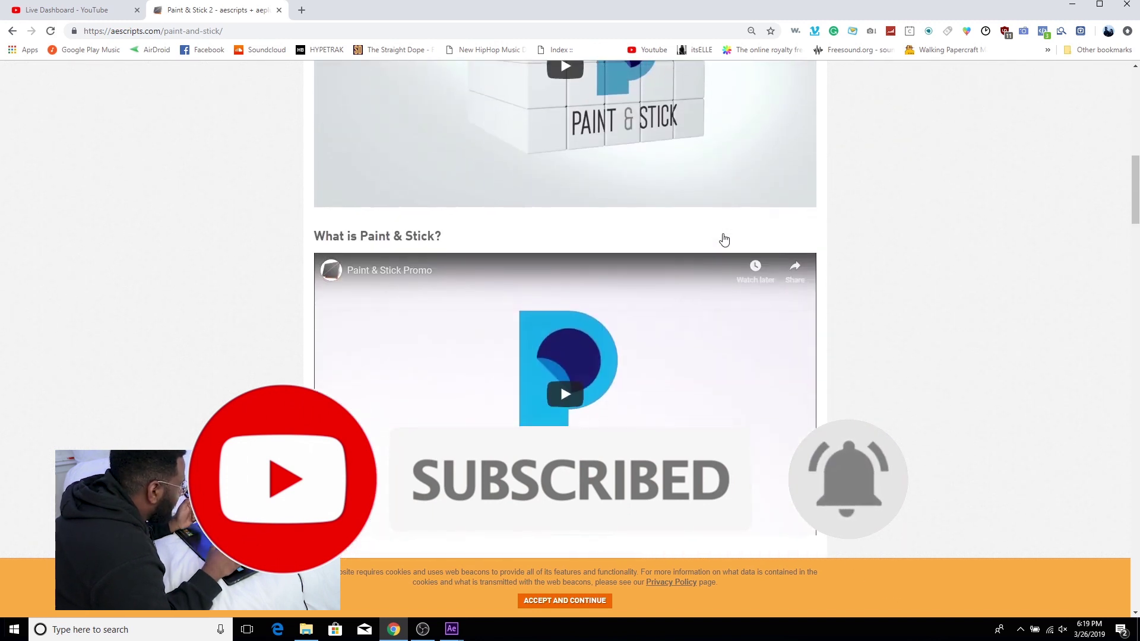
pyautogui.scroll(-6, 724, 240)
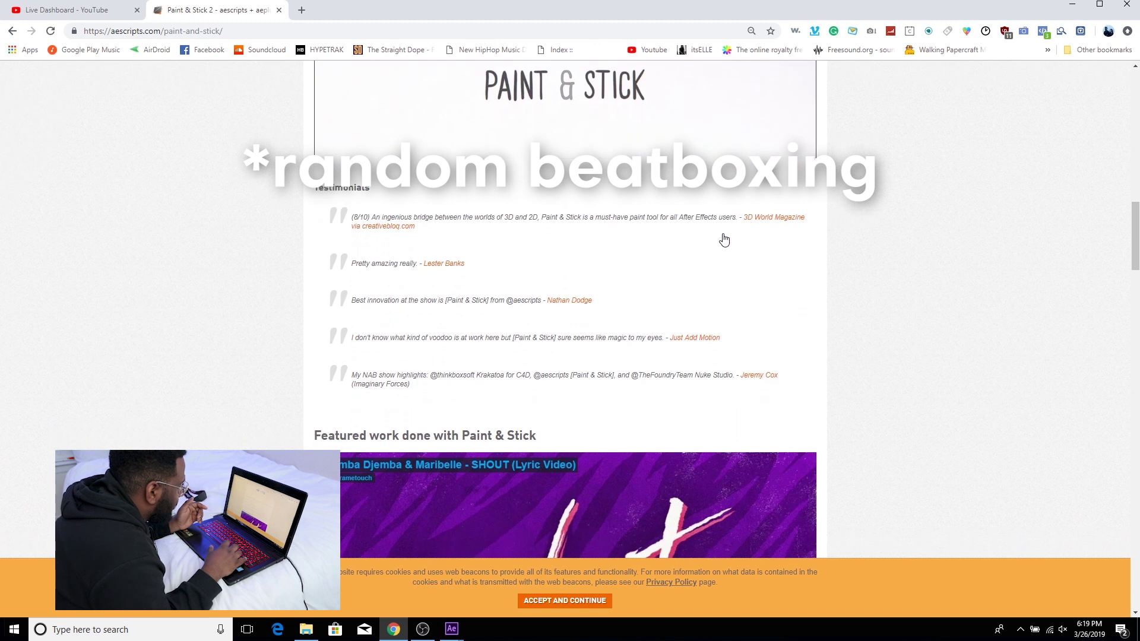
pyautogui.scroll(10, 724, 240)
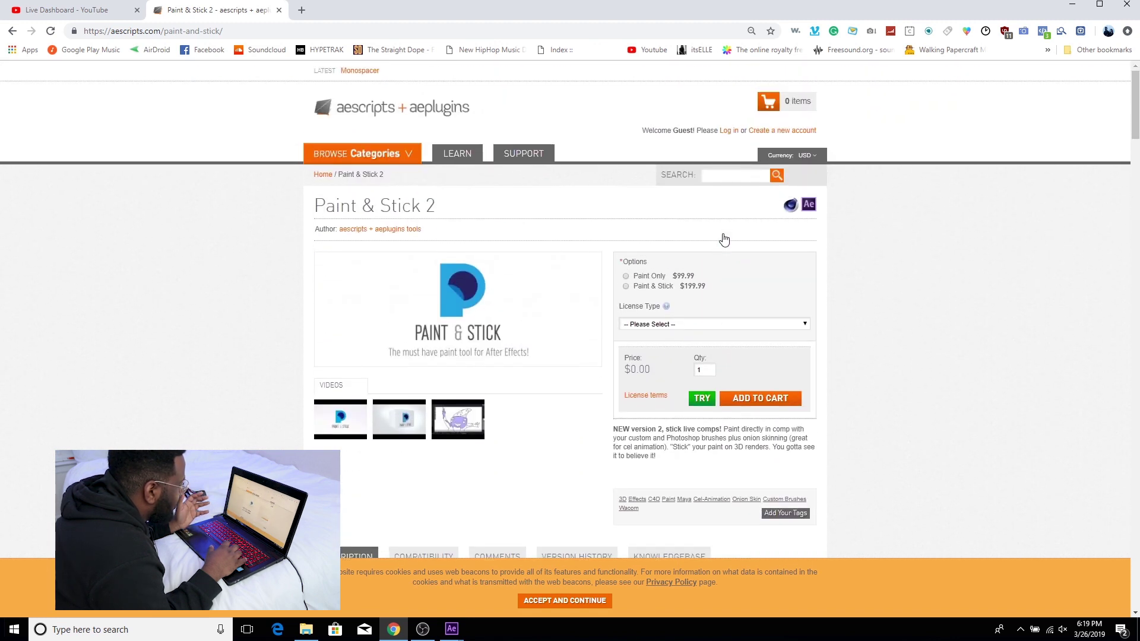
pyautogui.scroll(-1, 724, 239)
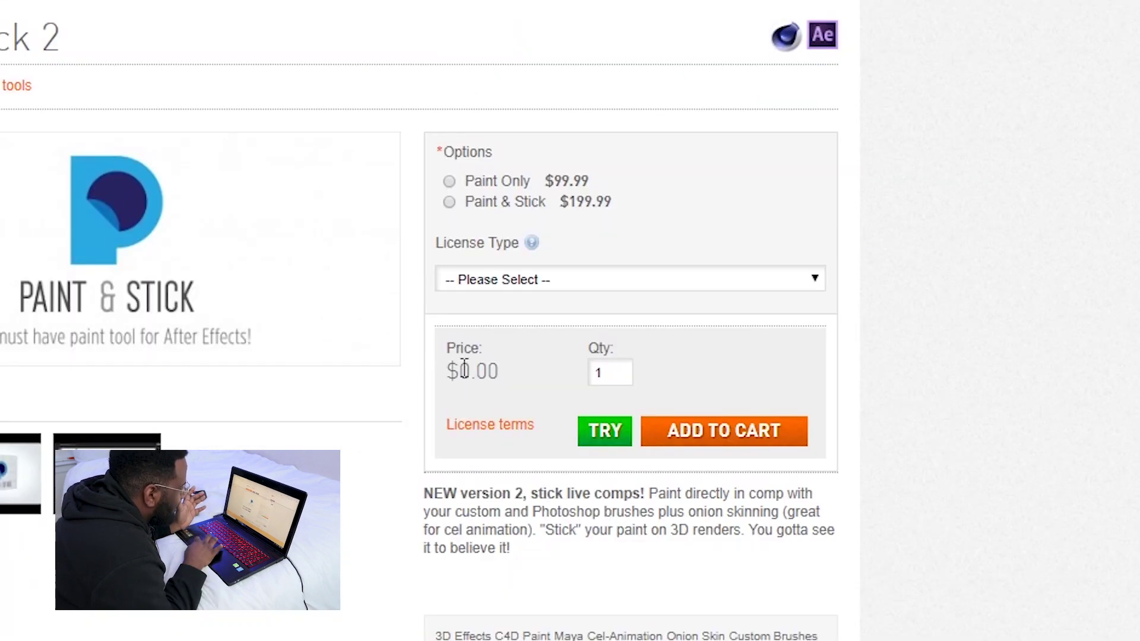
pyautogui.click(596, 432)
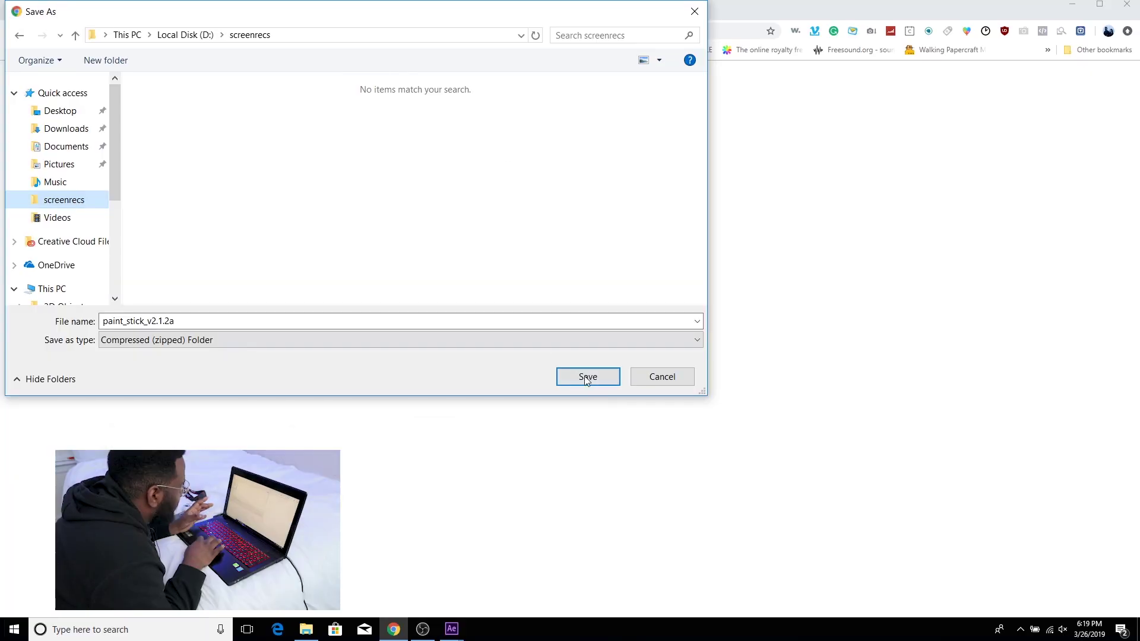
pyautogui.click(591, 376)
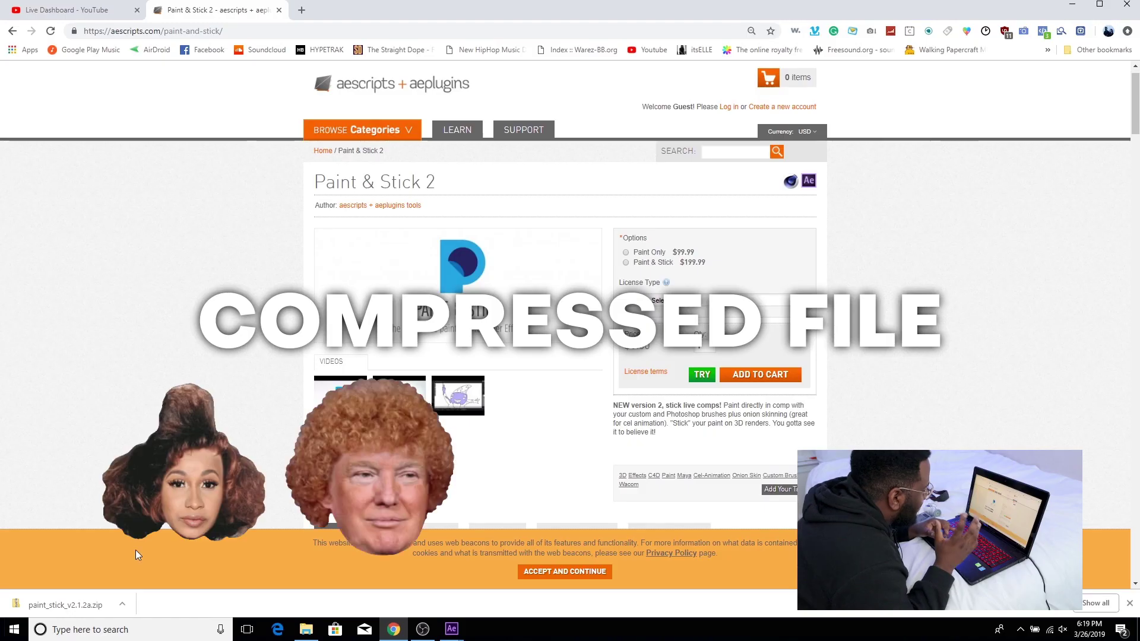
# Extract all of paint_stick_v2.1.2a.zip to the suggested folder in screenrecs and open it.
pyautogui.click(109, 606)
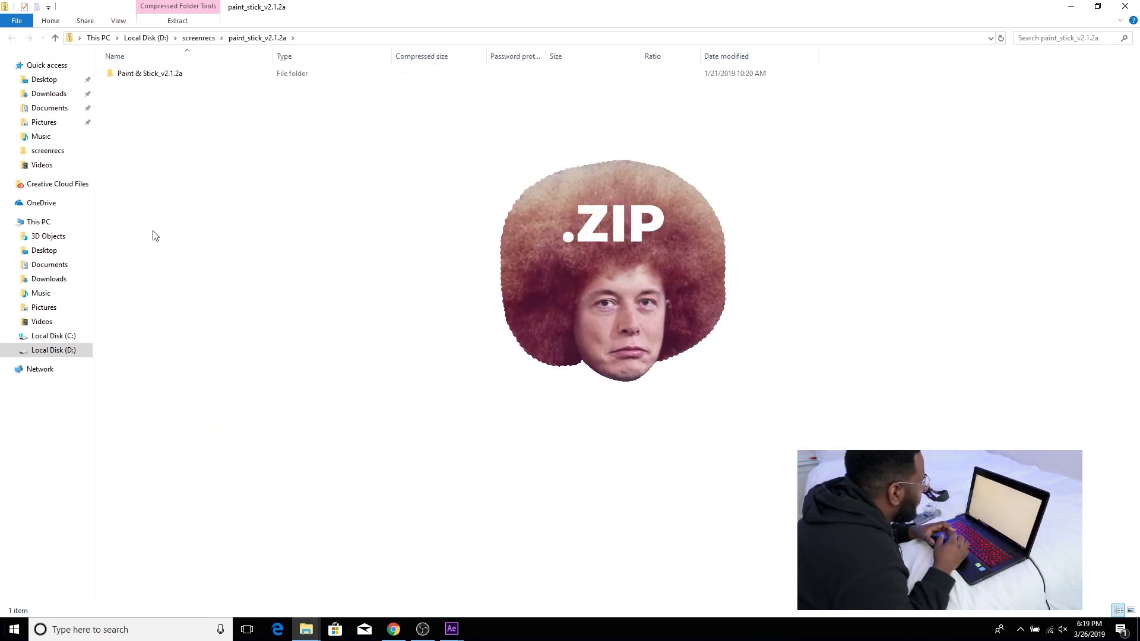
pyautogui.click(156, 75)
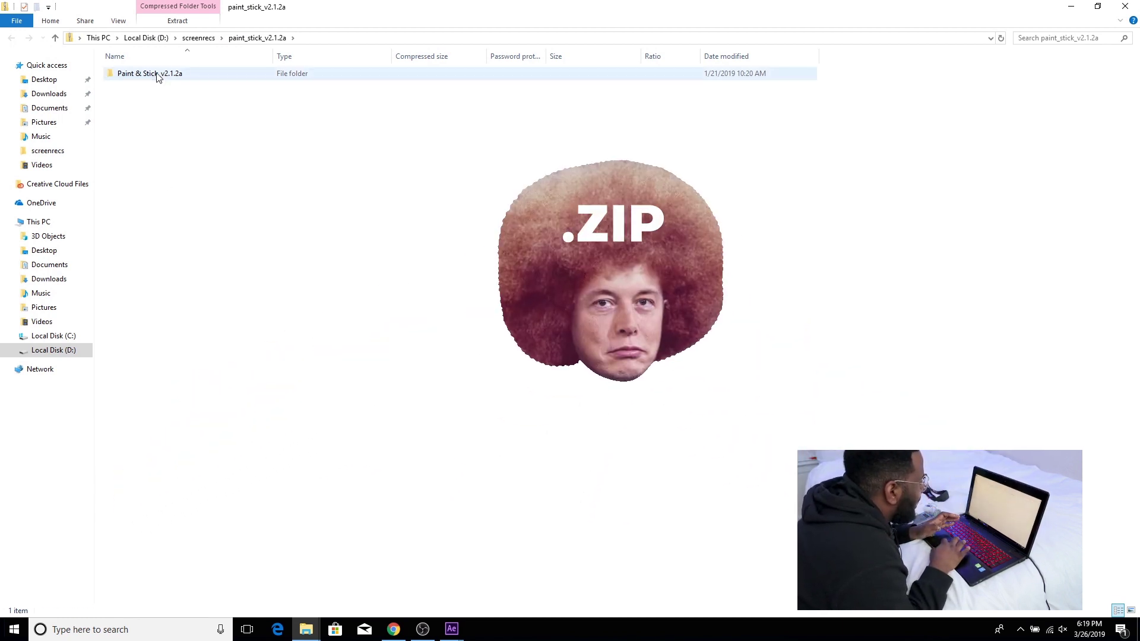
pyautogui.click(177, 21)
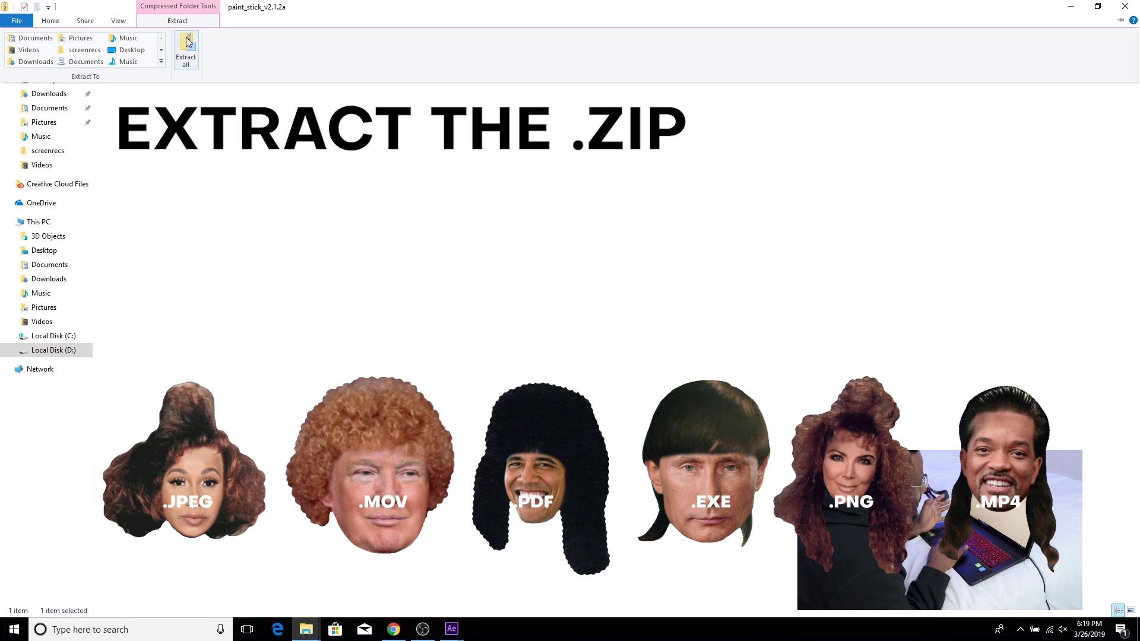
pyautogui.click(188, 41)
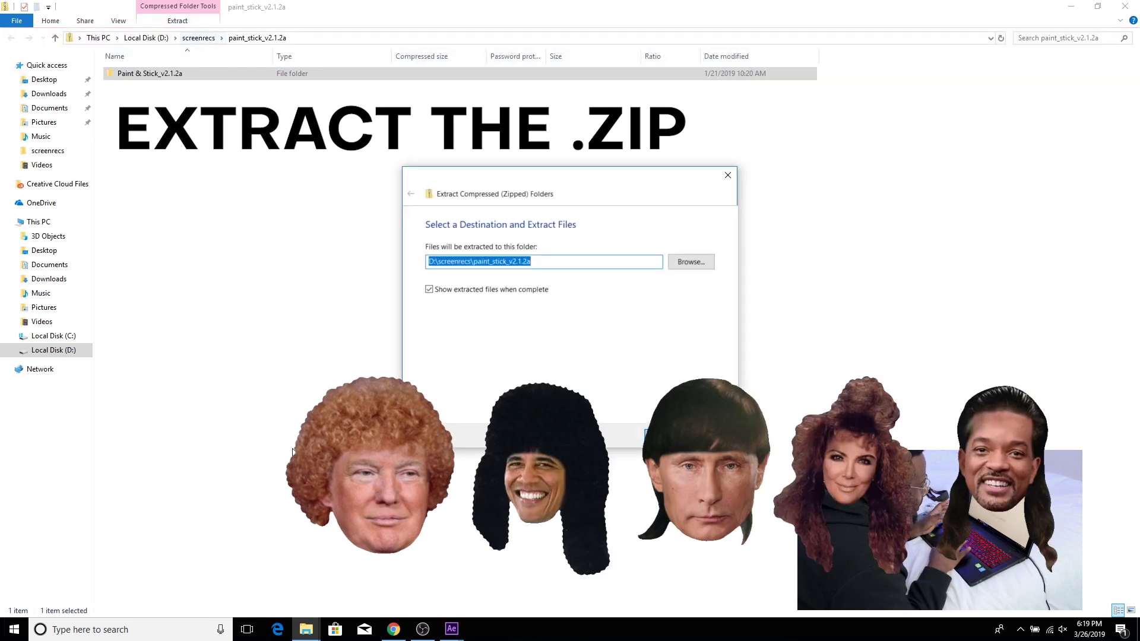
pyautogui.click(663, 437)
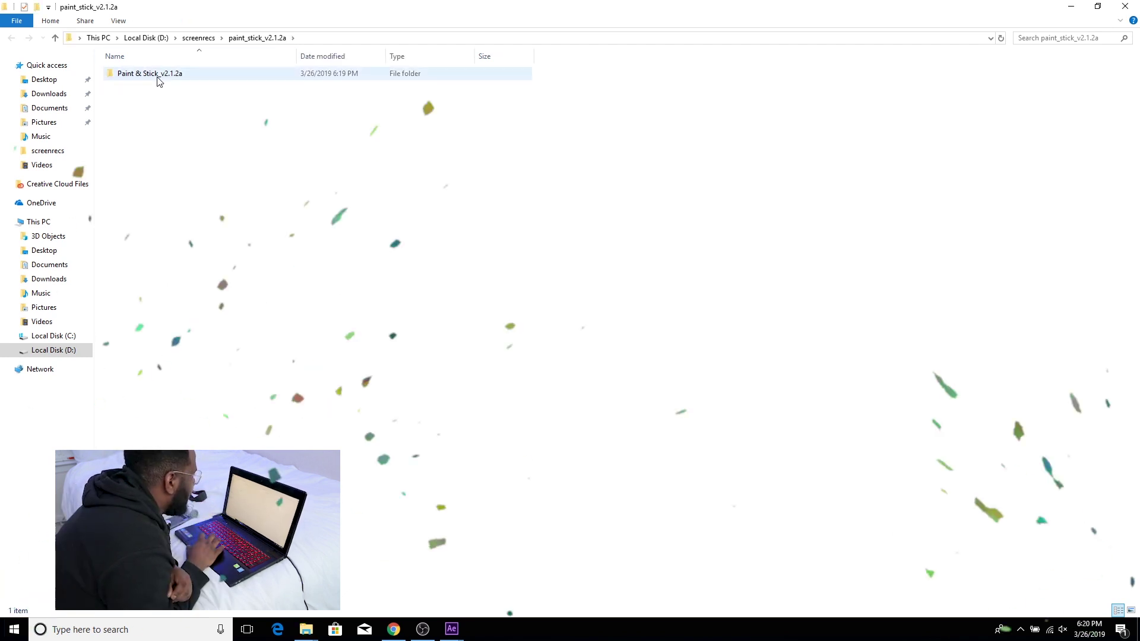
pyautogui.doubleClick(156, 77)
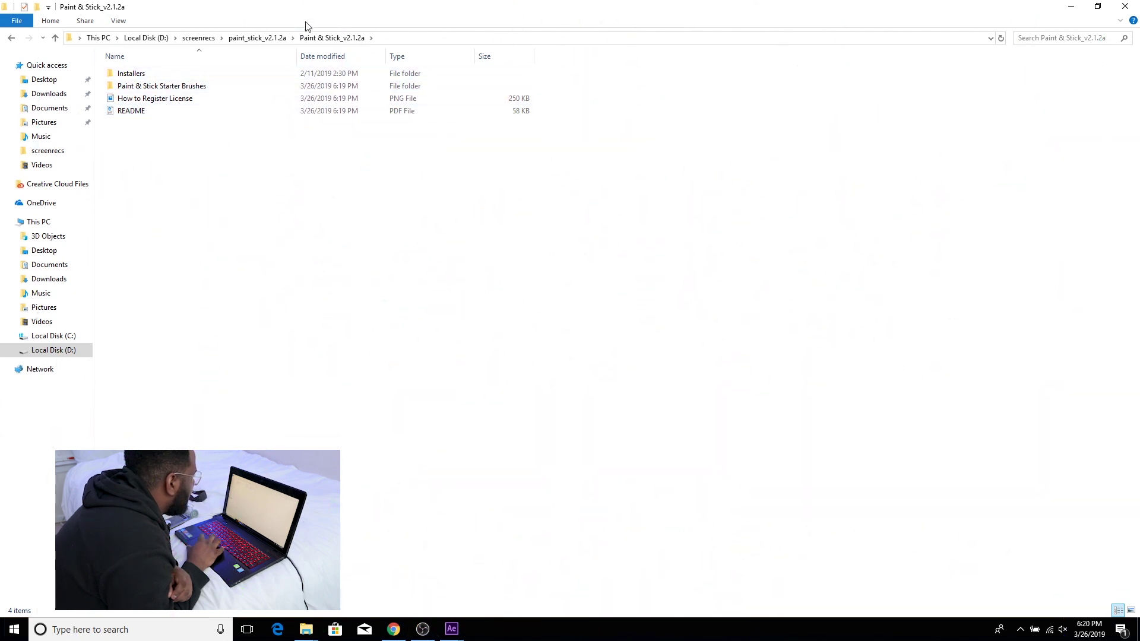
# Shrink the folder window and open the README, browsing more apps to view it with.
pyautogui.moveTo(311, 7); pyautogui.dragTo(471, 102)
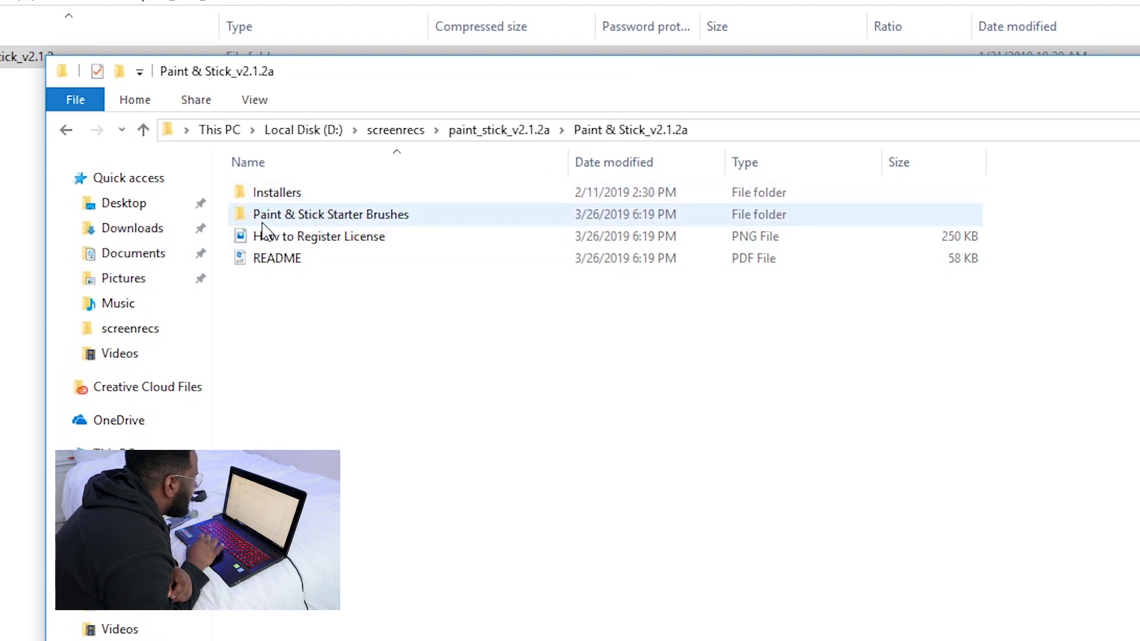
pyautogui.click(347, 262)
pyautogui.doubleClick(345, 260)
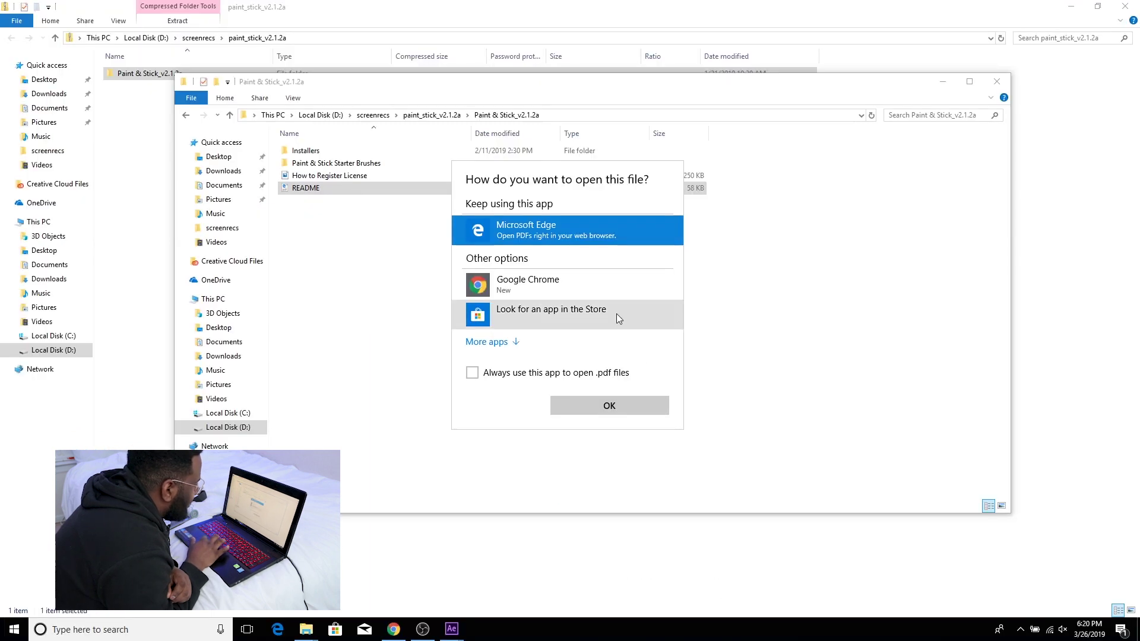
pyautogui.click(494, 339)
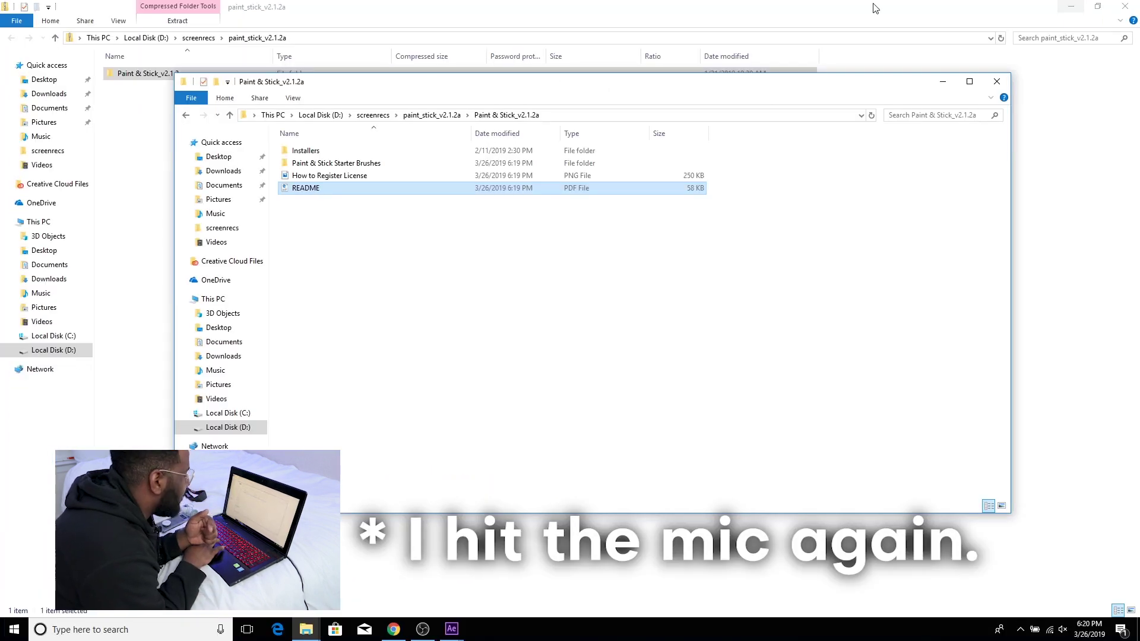
# Run Paint & Stick Installer from Installers > Windows and pass the setup welcome page.
pyautogui.doubleClick(351, 152)
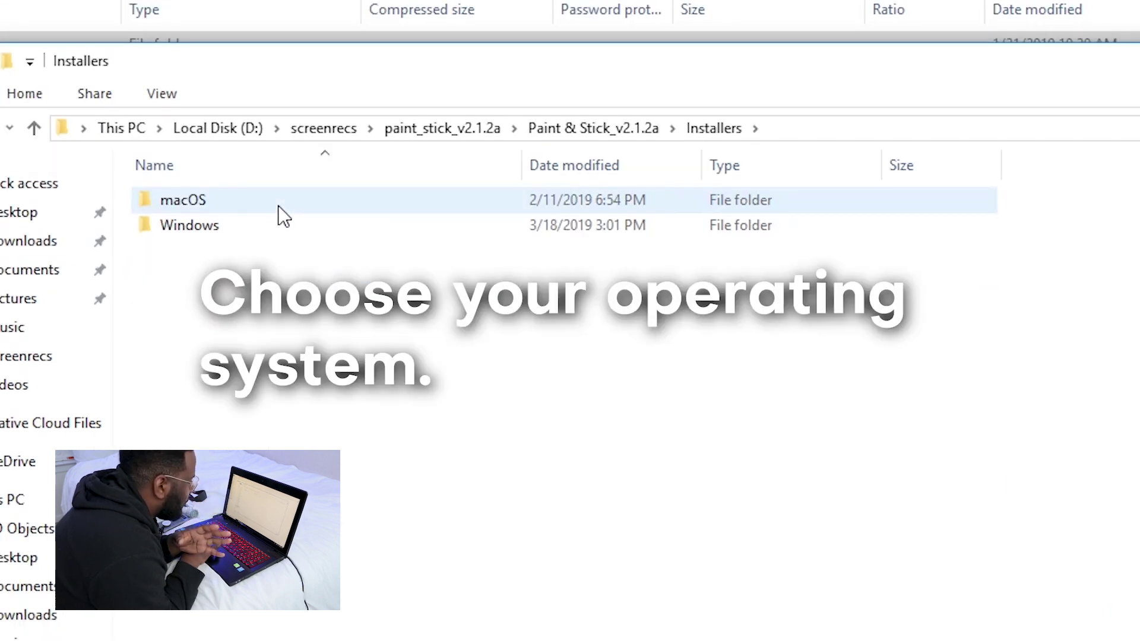
pyautogui.press('Down')
pyautogui.press('Return')
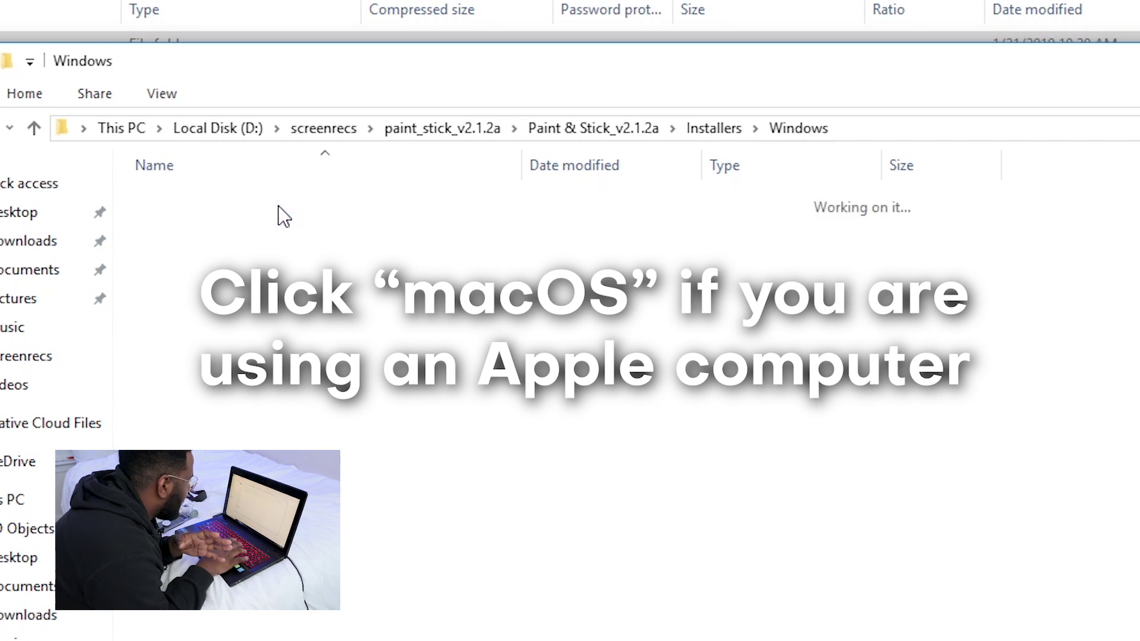
pyautogui.click(295, 190)
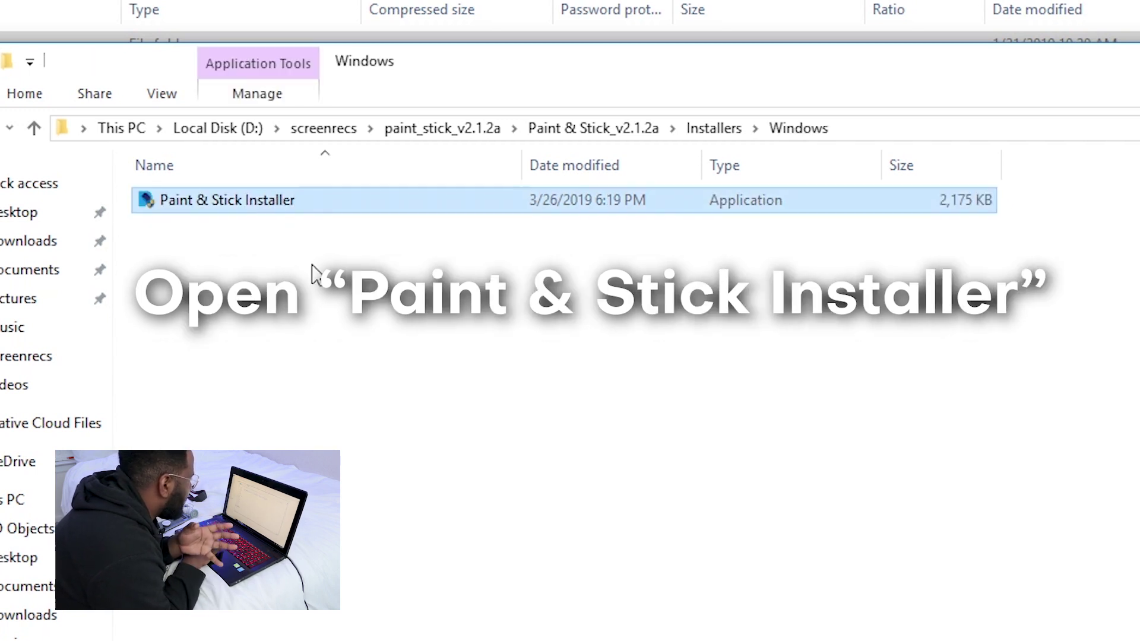
pyautogui.doubleClick(344, 194)
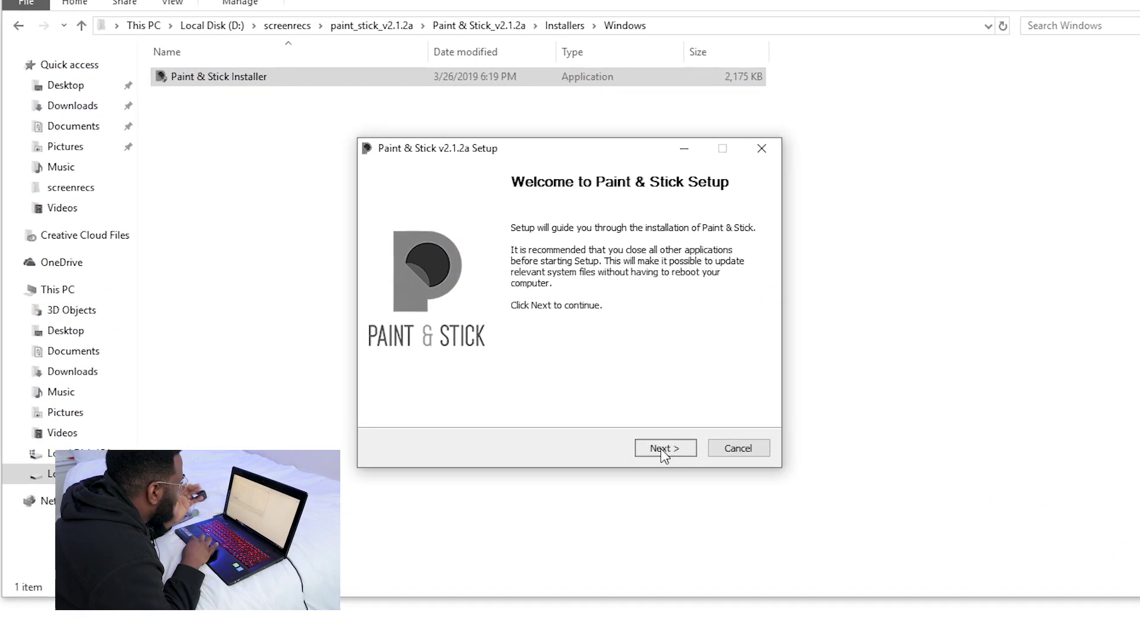
pyautogui.click(634, 410)
# Install Paint & Stick for After Effects CC 2019, then create a new composition.
pyautogui.click(636, 410)
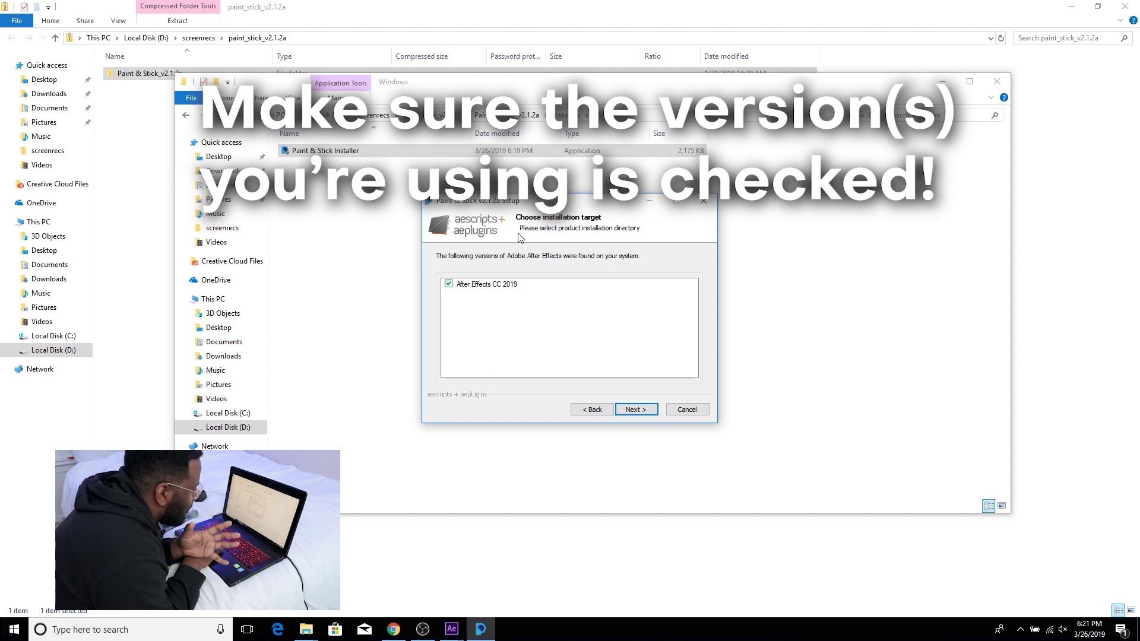
pyautogui.click(645, 409)
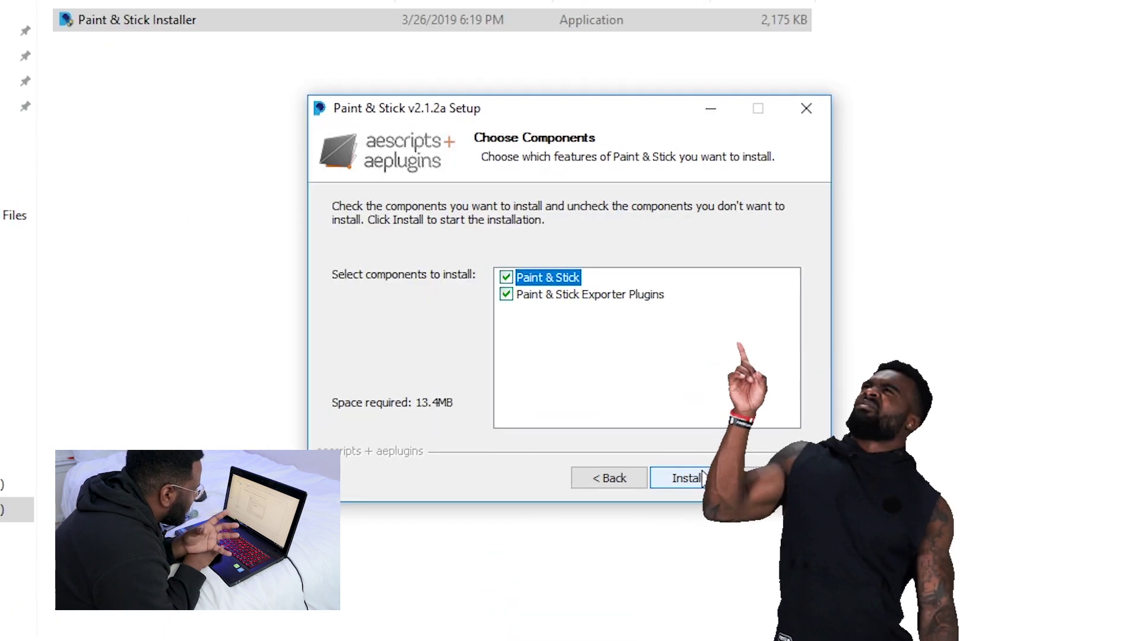
pyautogui.click(705, 484)
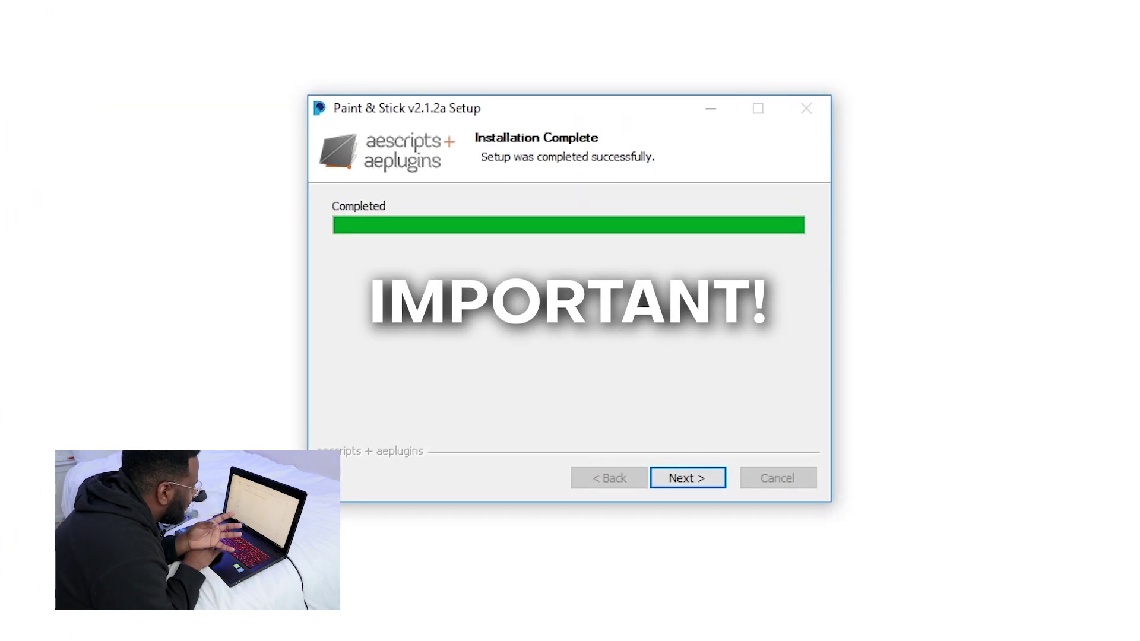
pyautogui.click(667, 478)
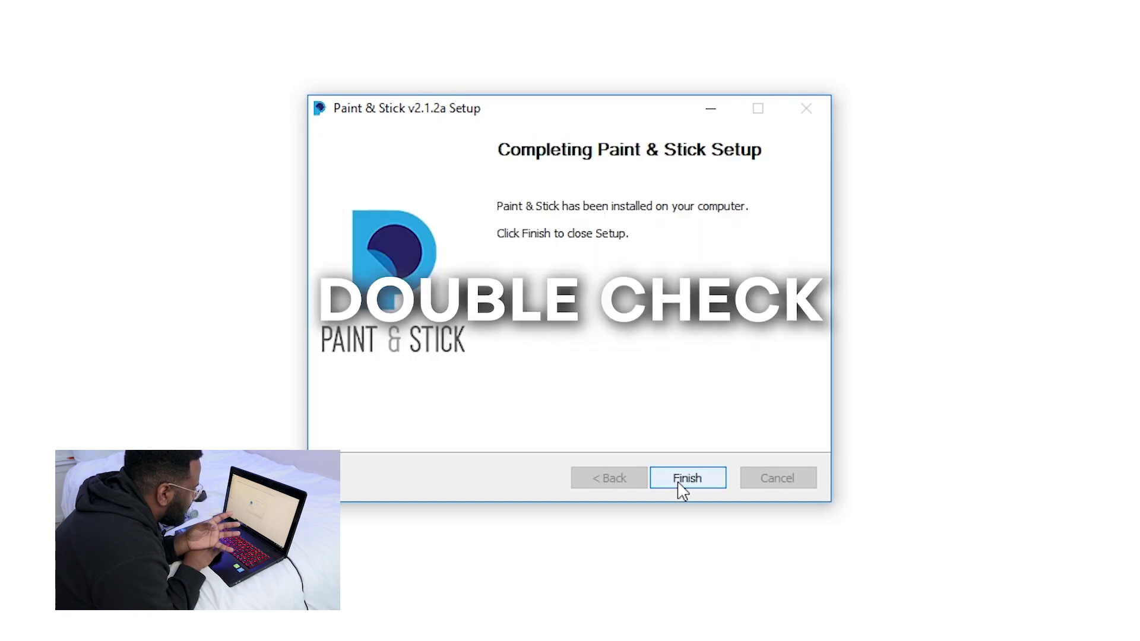
pyautogui.click(686, 477)
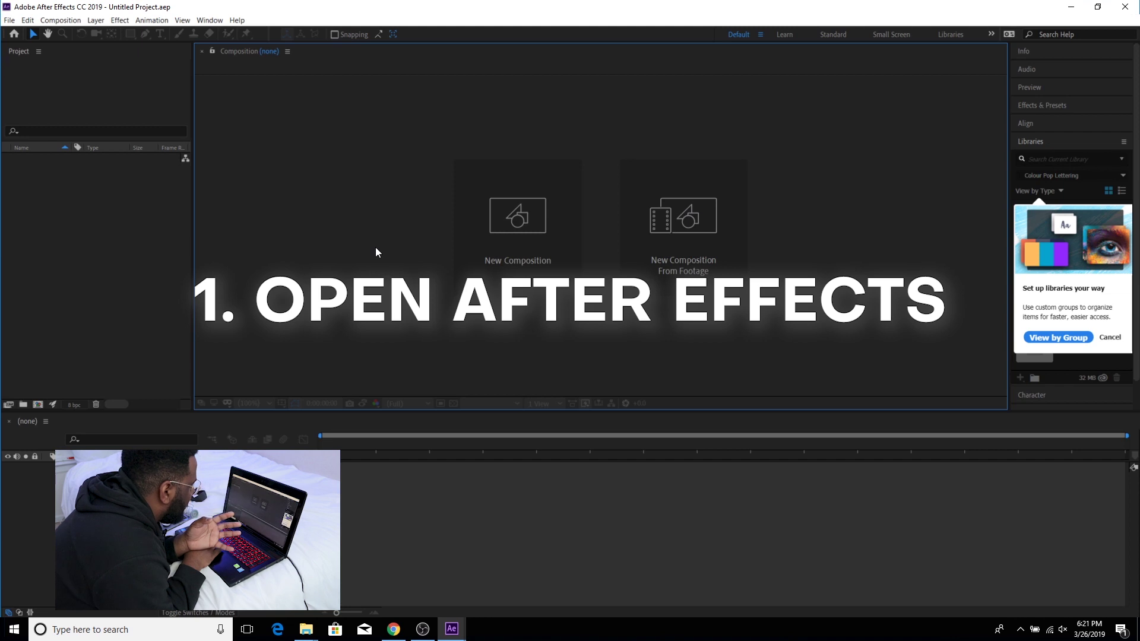
pyautogui.click(548, 211)
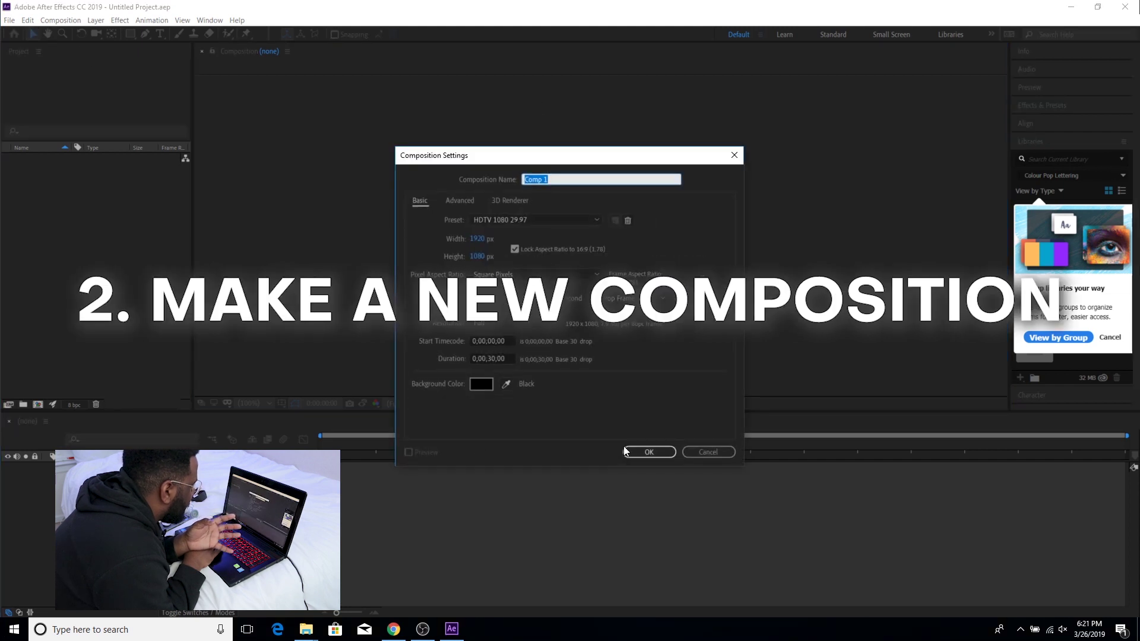
pyautogui.click(649, 453)
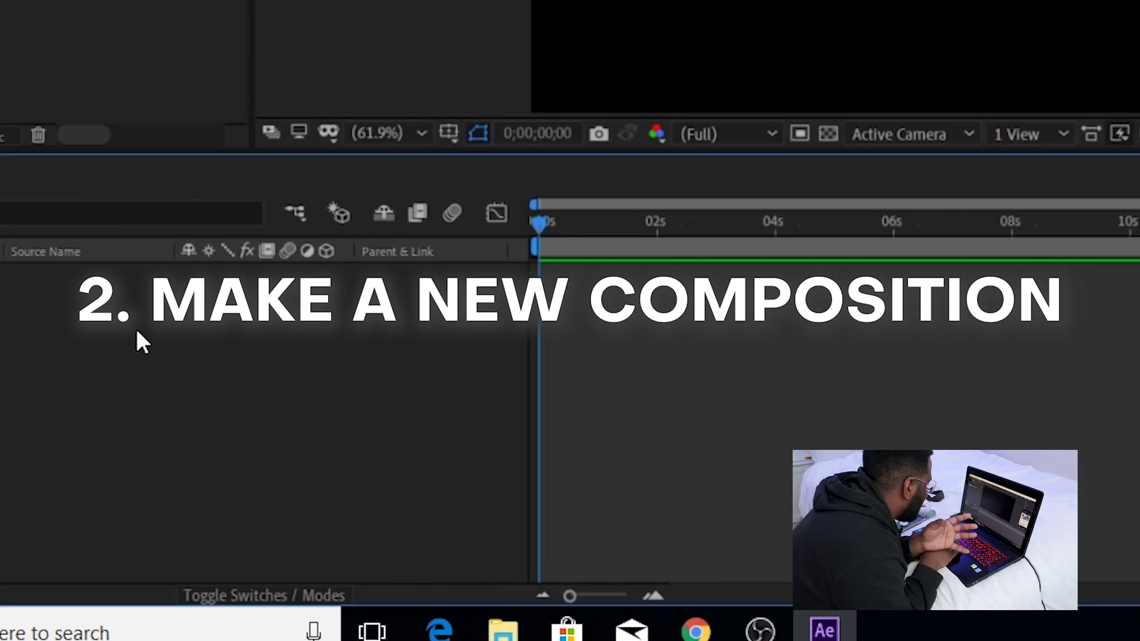
# Add a dark gray solid layer to the composition via New > Solid.
pyautogui.rightClick(139, 491)
pyautogui.moveTo(153, 501)
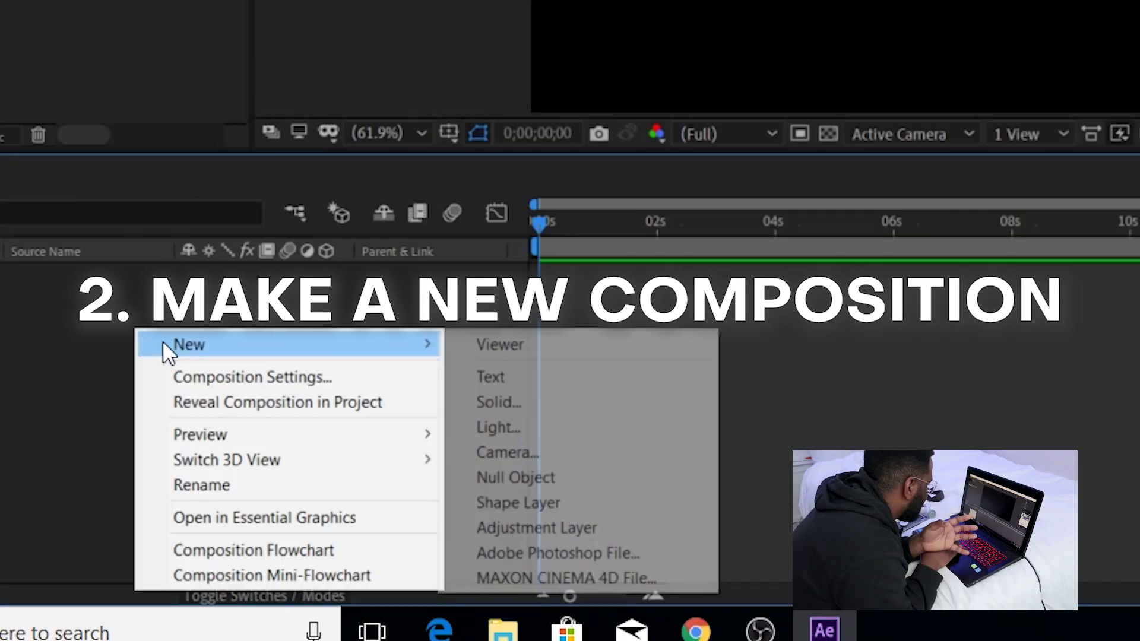
pyautogui.click(516, 409)
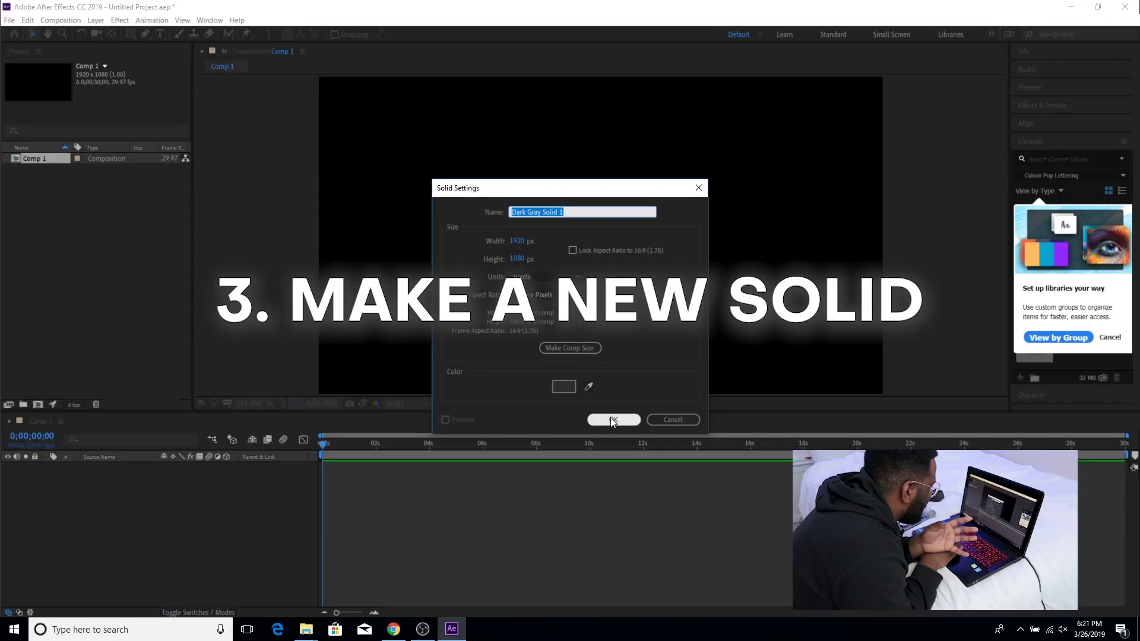
pyautogui.click(613, 420)
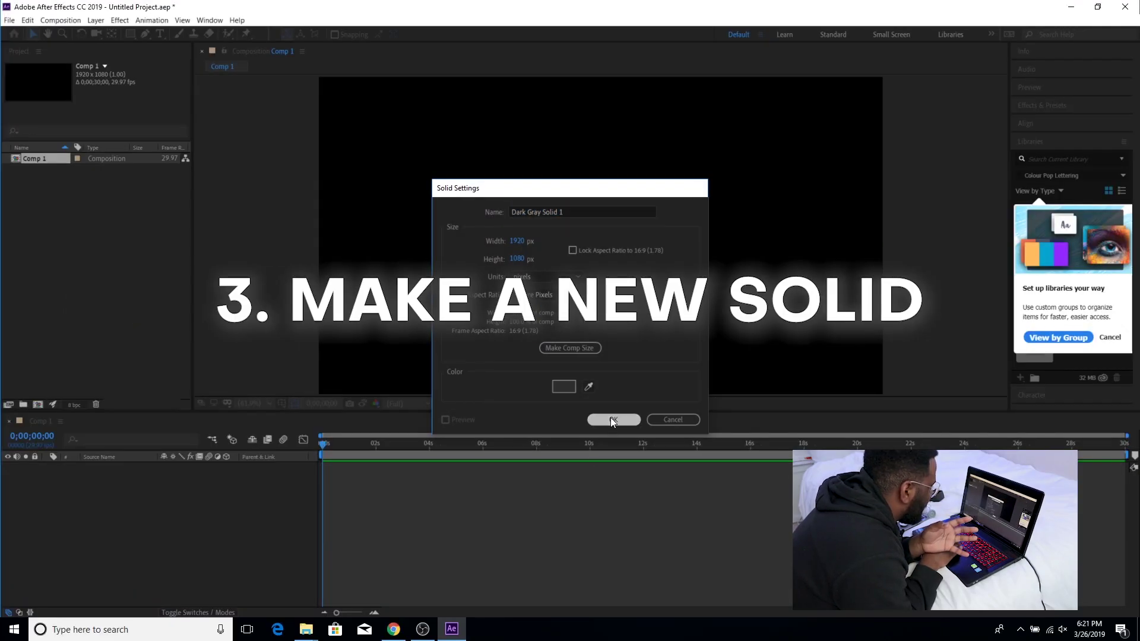
# Continue the Paint & Stick installation, then quit After Effects without saving the project.
pyautogui.rightClick(122, 468)
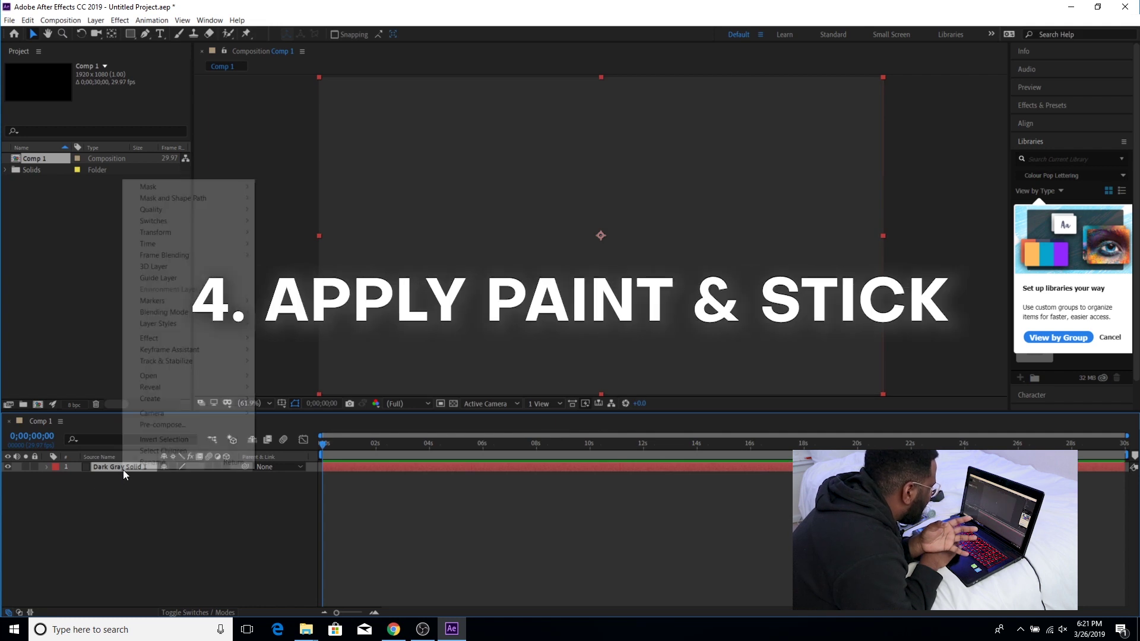
pyautogui.moveTo(196, 339)
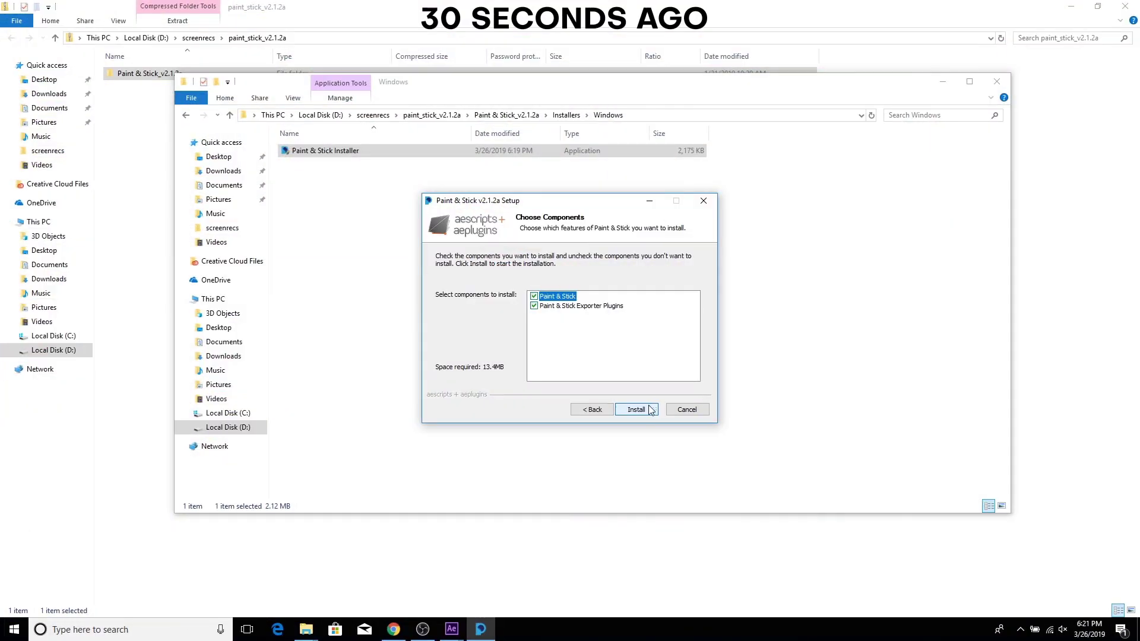
pyautogui.click(637, 410)
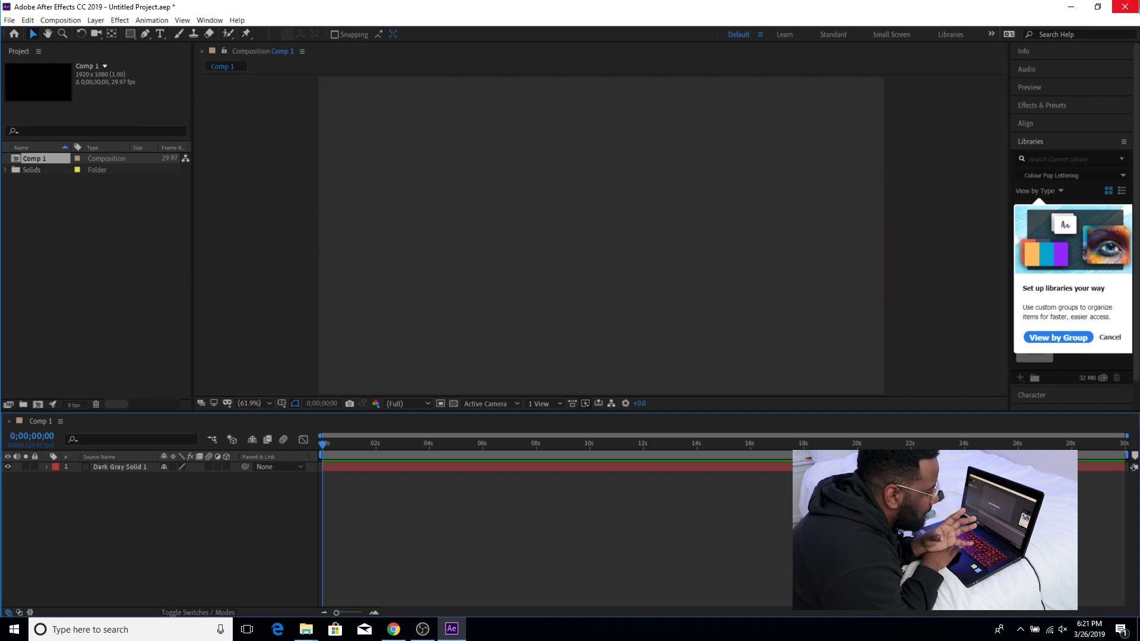
pyautogui.click(1132, 7)
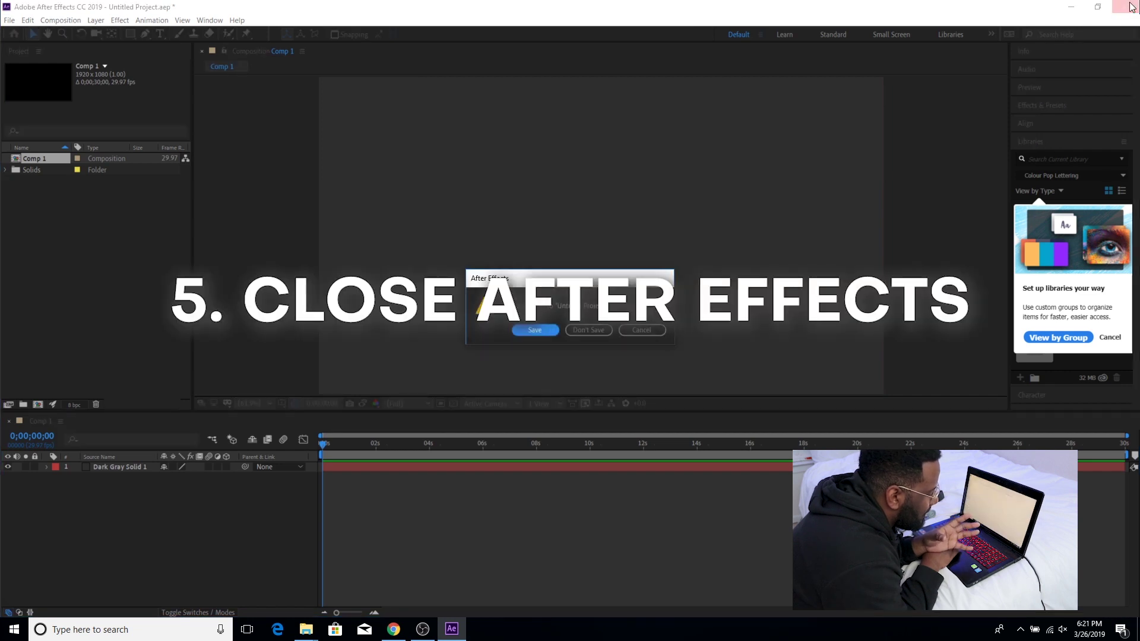
pyautogui.click(591, 333)
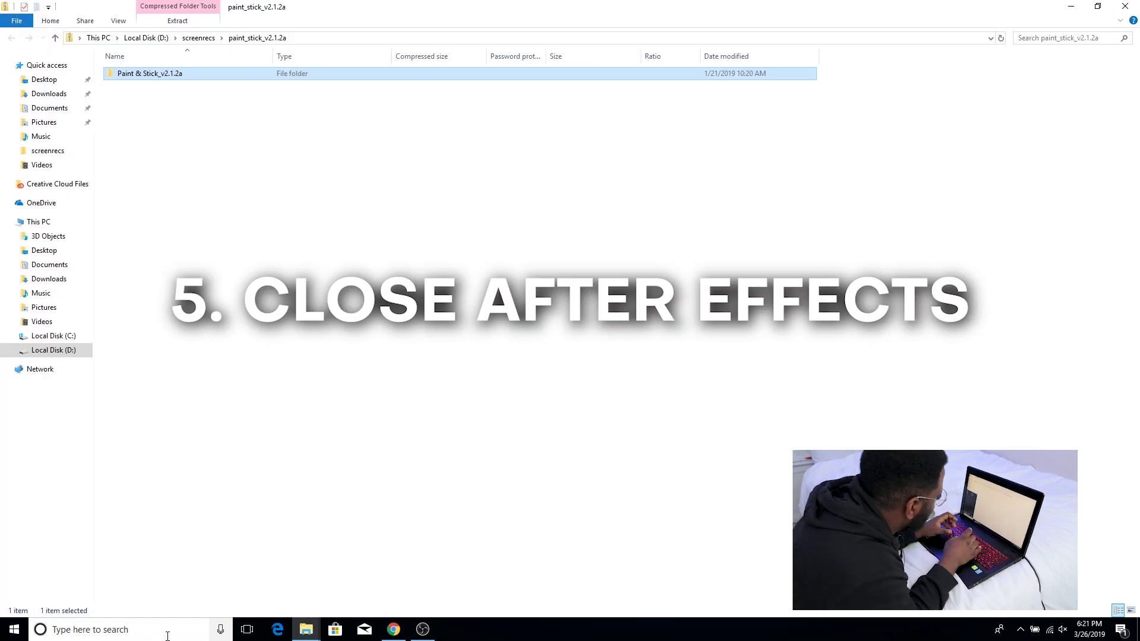
pyautogui.click(166, 634)
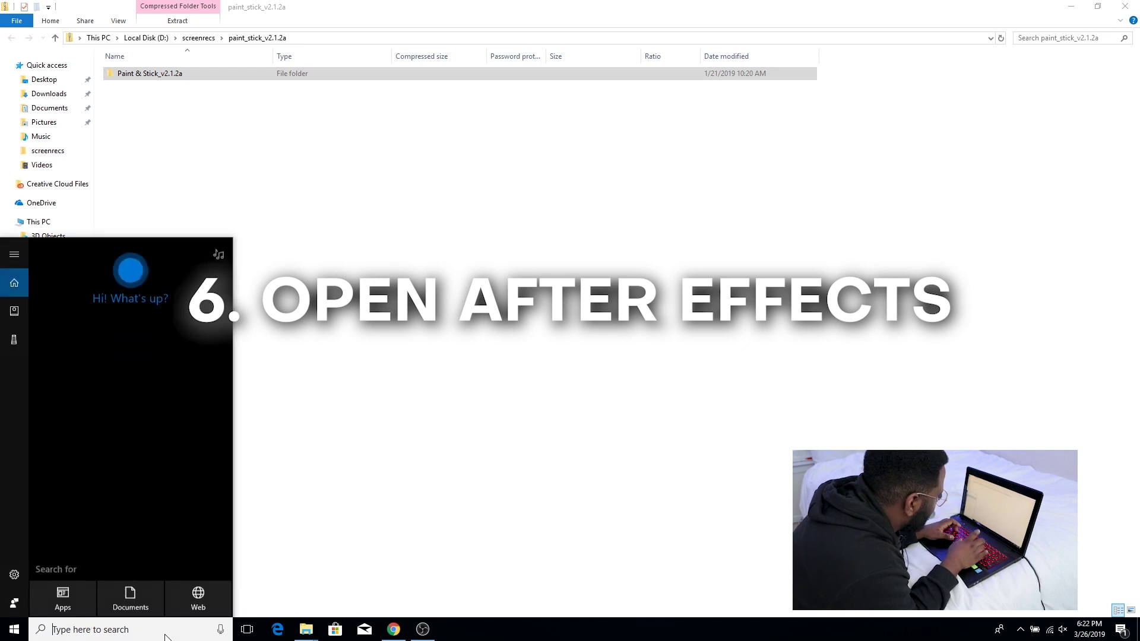
# Relaunch After Effects CC 2019 by searching 'after' from the taskbar.
pyautogui.write('after')
pyautogui.press('Return')
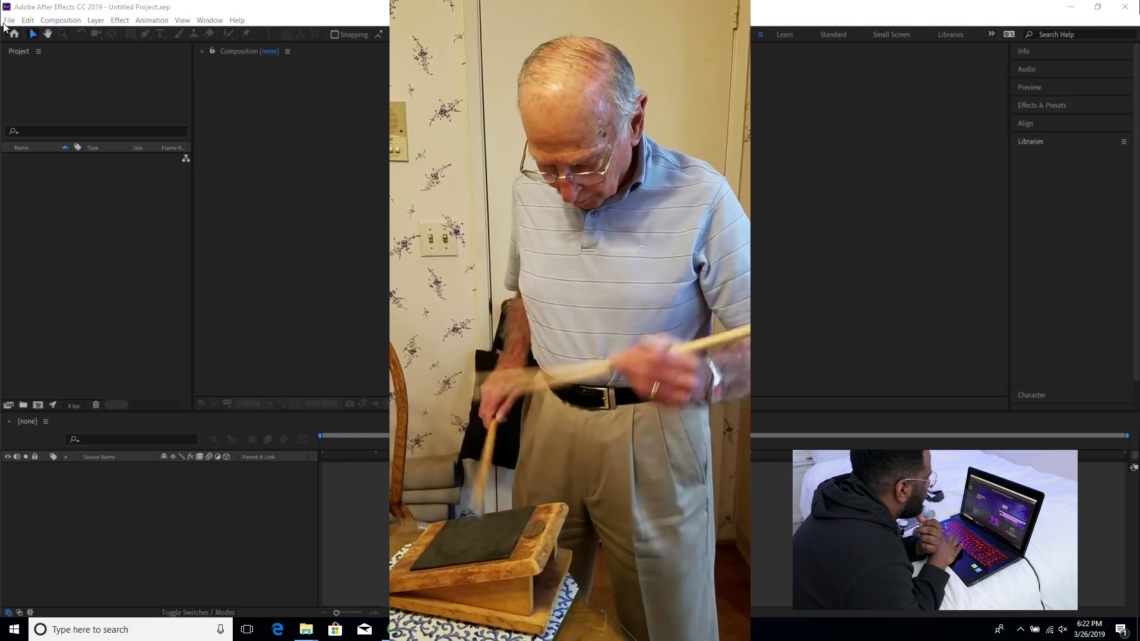
pyautogui.click(5, 22)
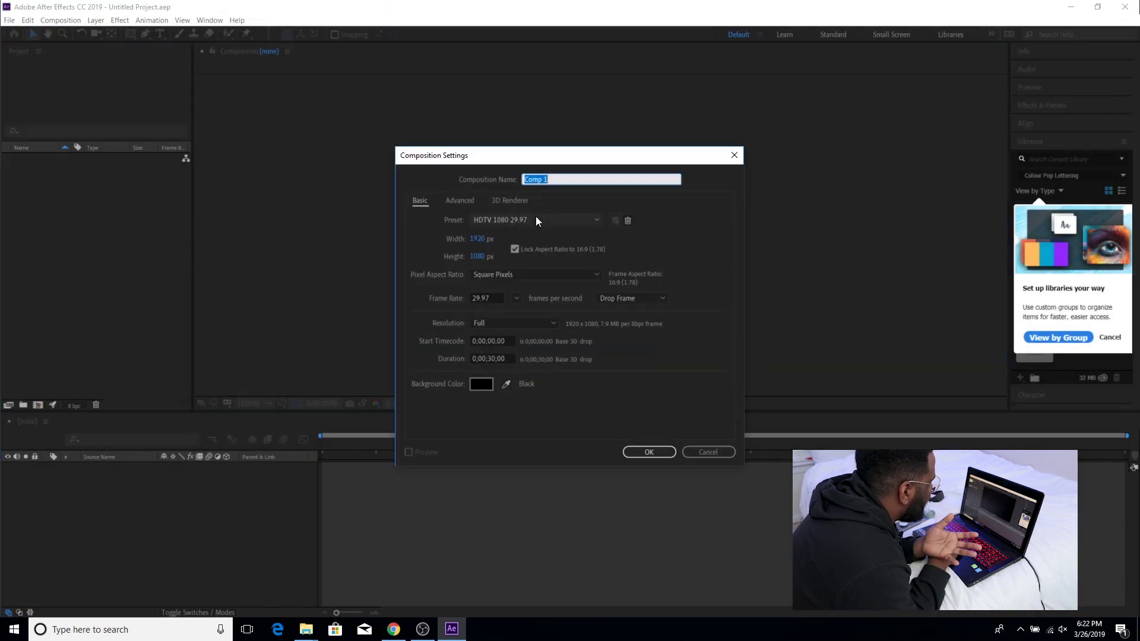
# Create Comp 1 at 1920x1080, 29.97 fps and add a Dark Gray Solid 1 layer.
pyautogui.click(688, 516)
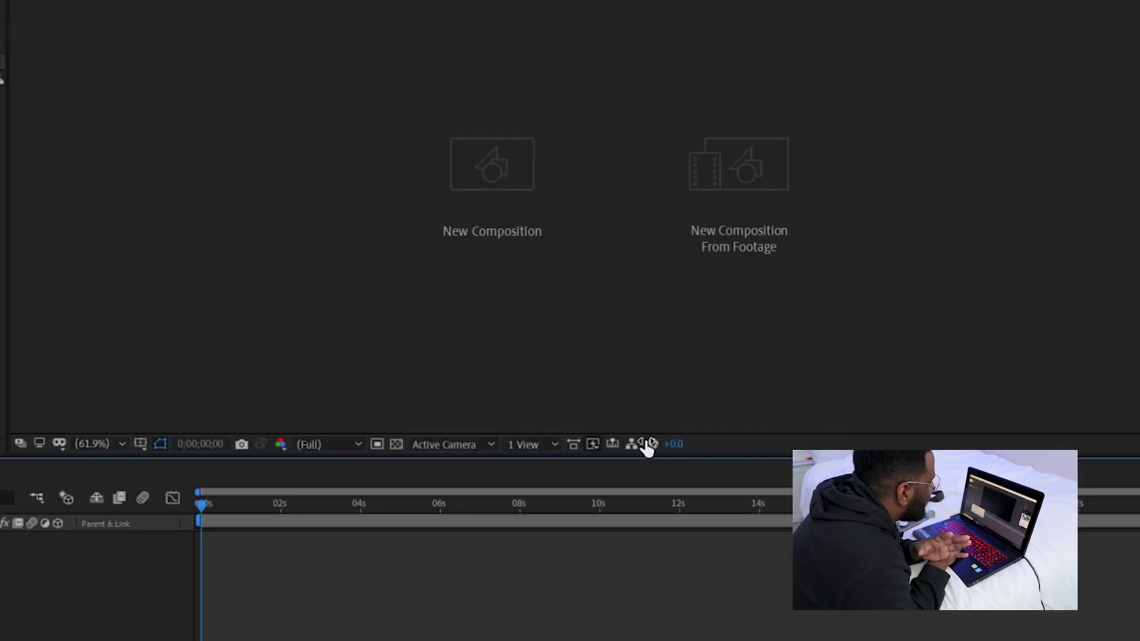
pyautogui.rightClick(167, 519)
pyautogui.moveTo(223, 402)
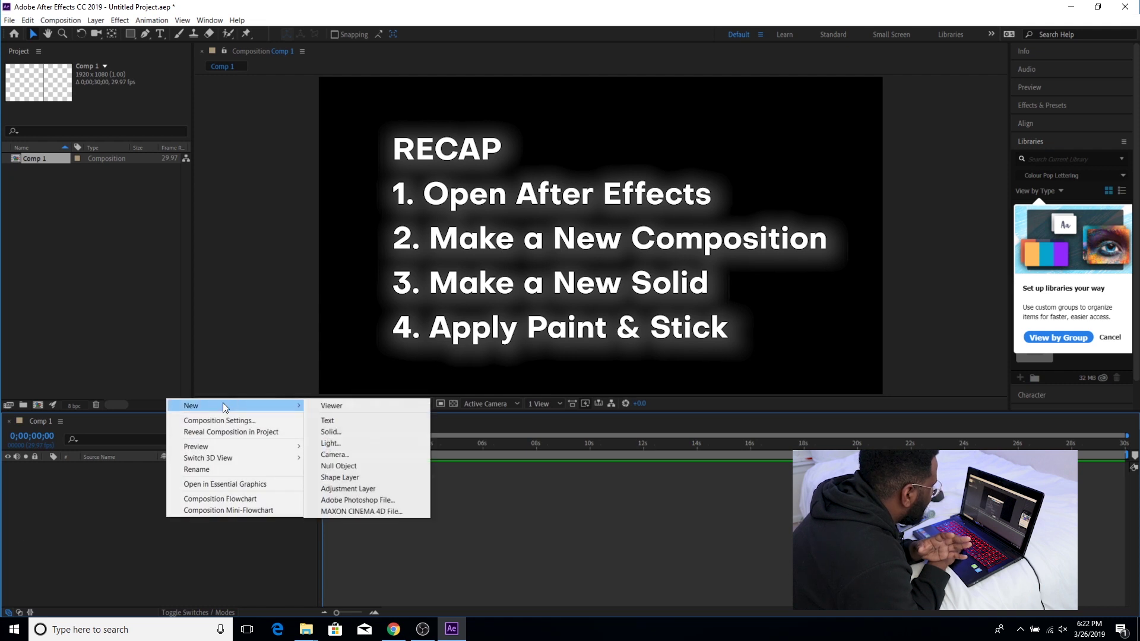
pyautogui.click(346, 433)
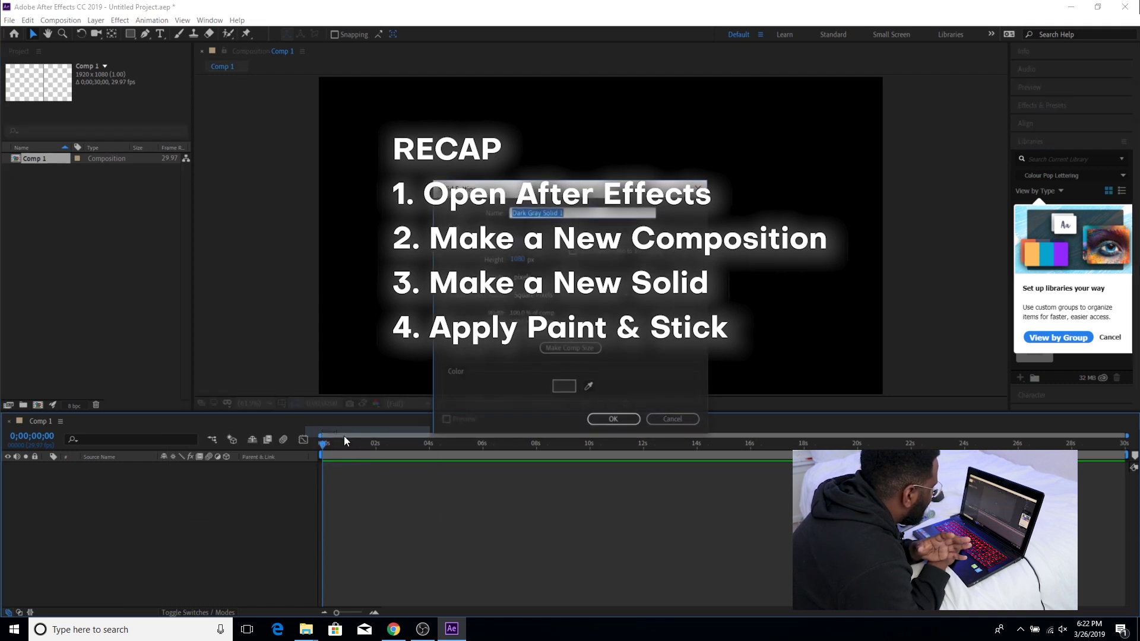
pyautogui.click(614, 420)
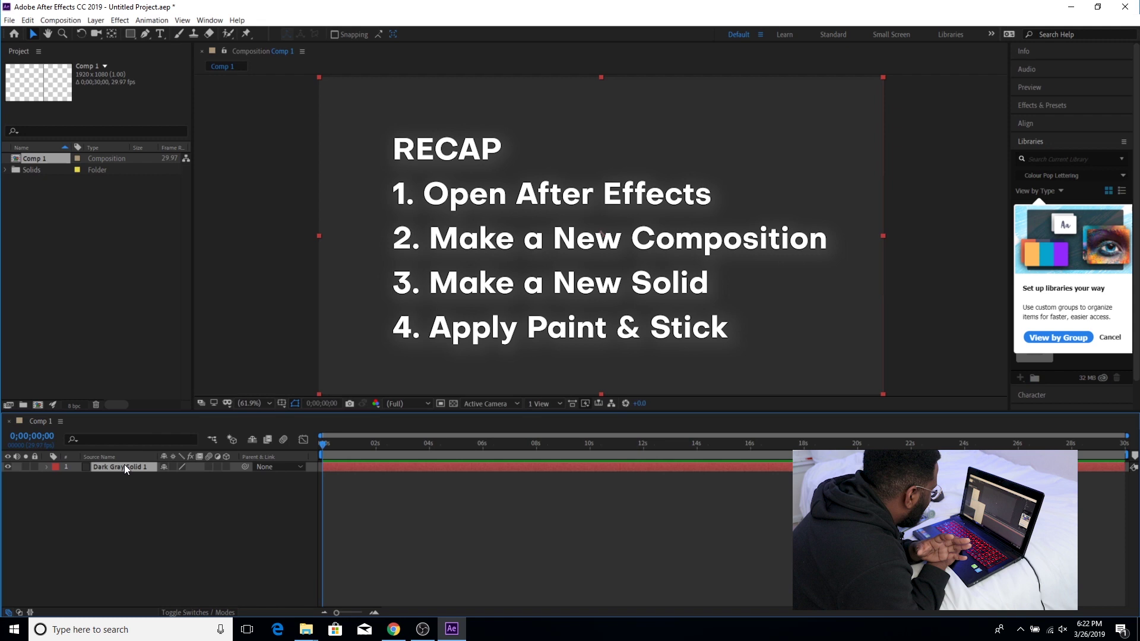
pyautogui.rightClick(125, 468)
# Apply Effect > aescripts + aeplugins > Paint Stick to the solid and start painting.
pyautogui.moveTo(175, 336)
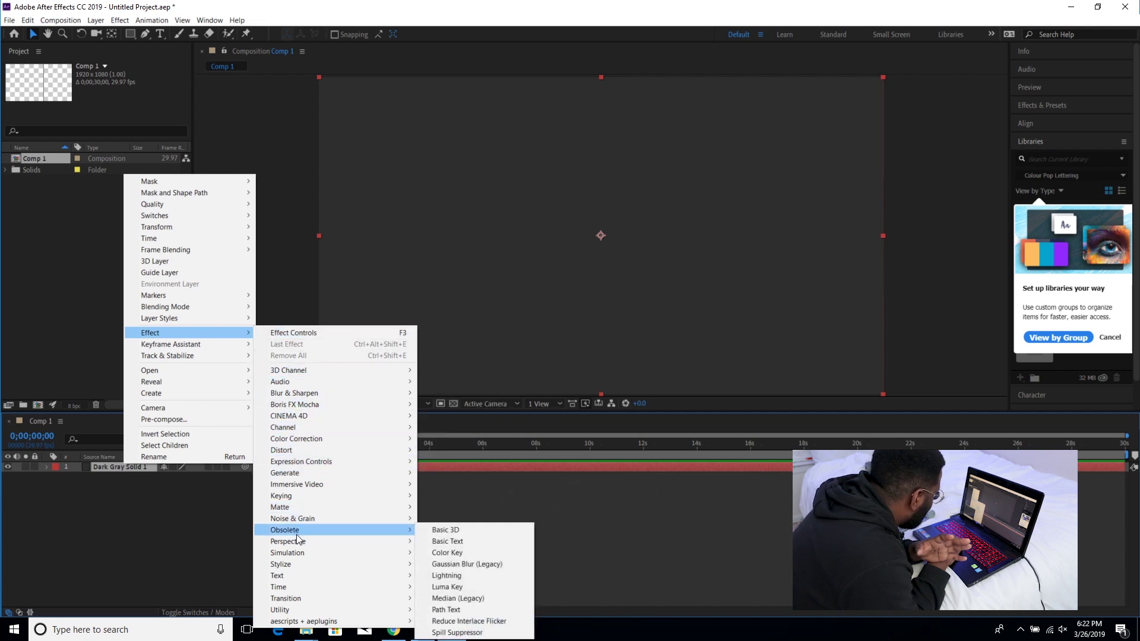
pyautogui.moveTo(294, 553)
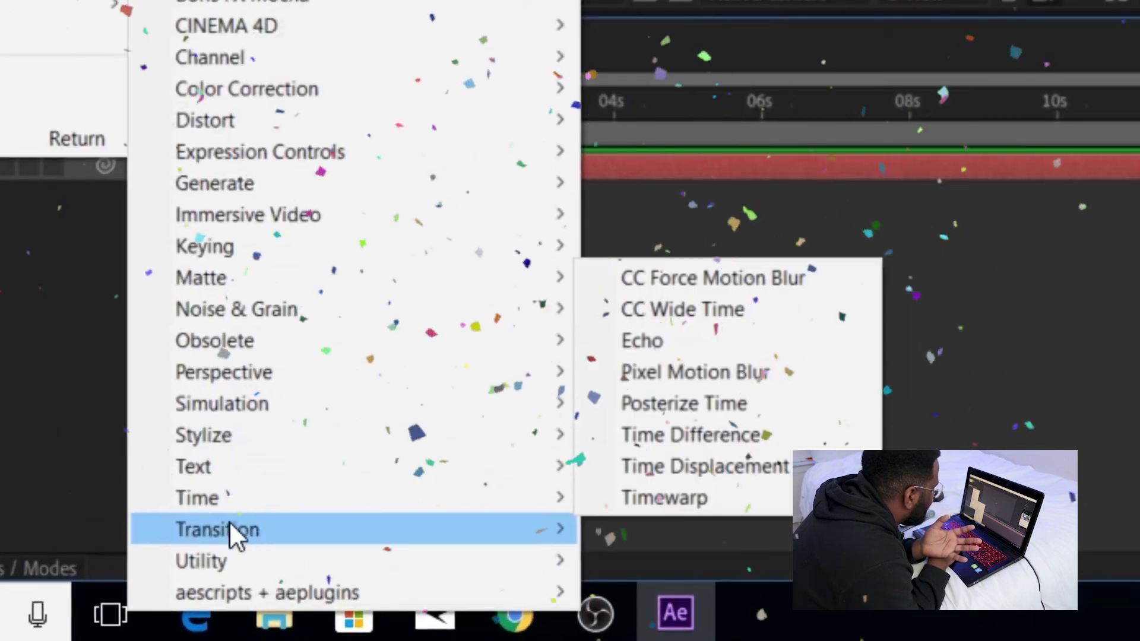
pyautogui.moveTo(289, 619)
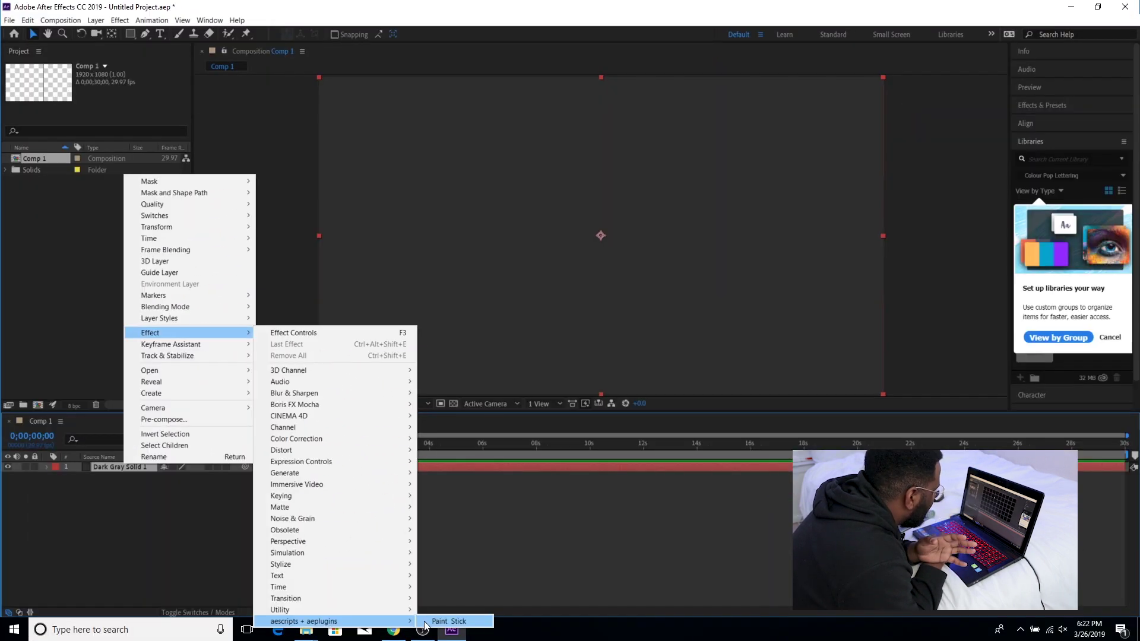
pyautogui.click(588, 593)
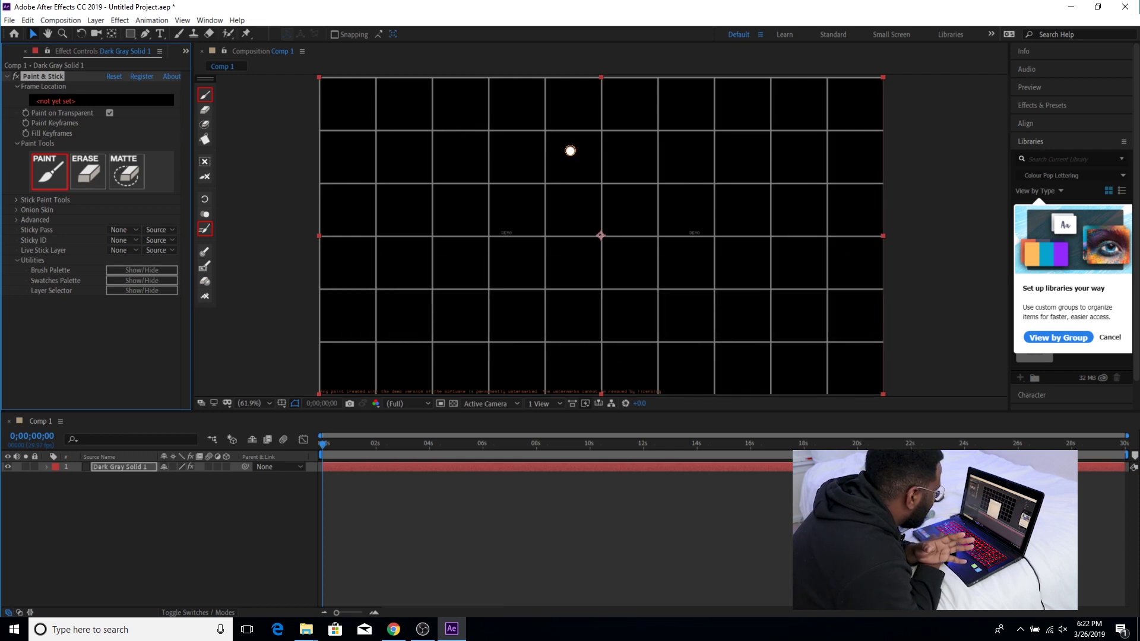
pyautogui.click(490, 227)
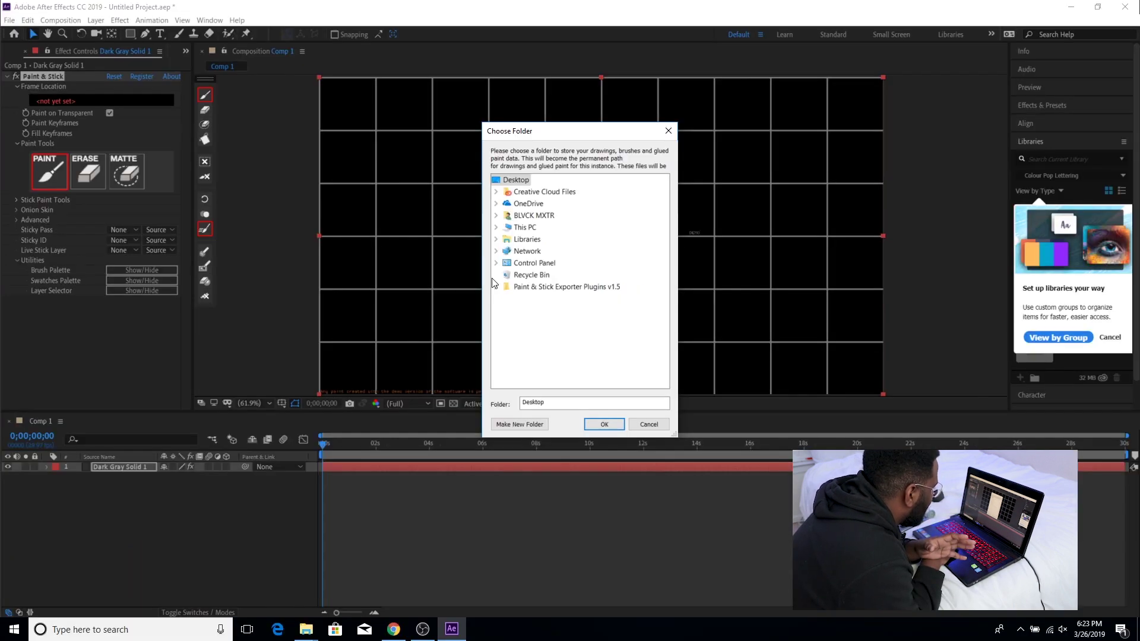
# Create a new 'Tutorial Brushes' folder to store the Paint & Stick drawings.
pyautogui.click(496, 216)
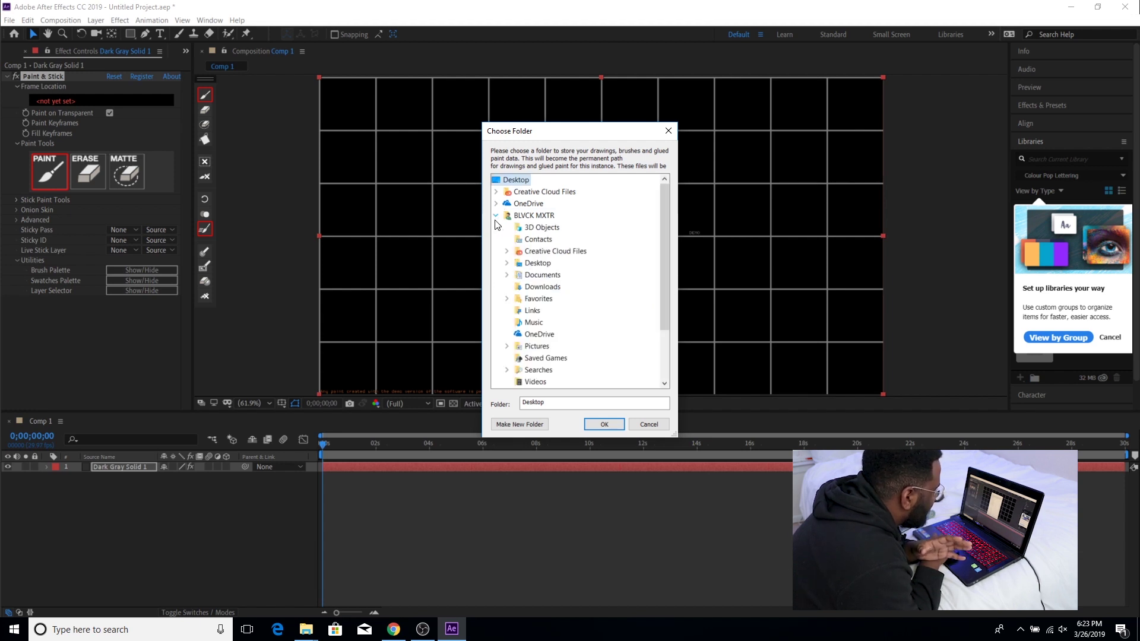
pyautogui.click(496, 217)
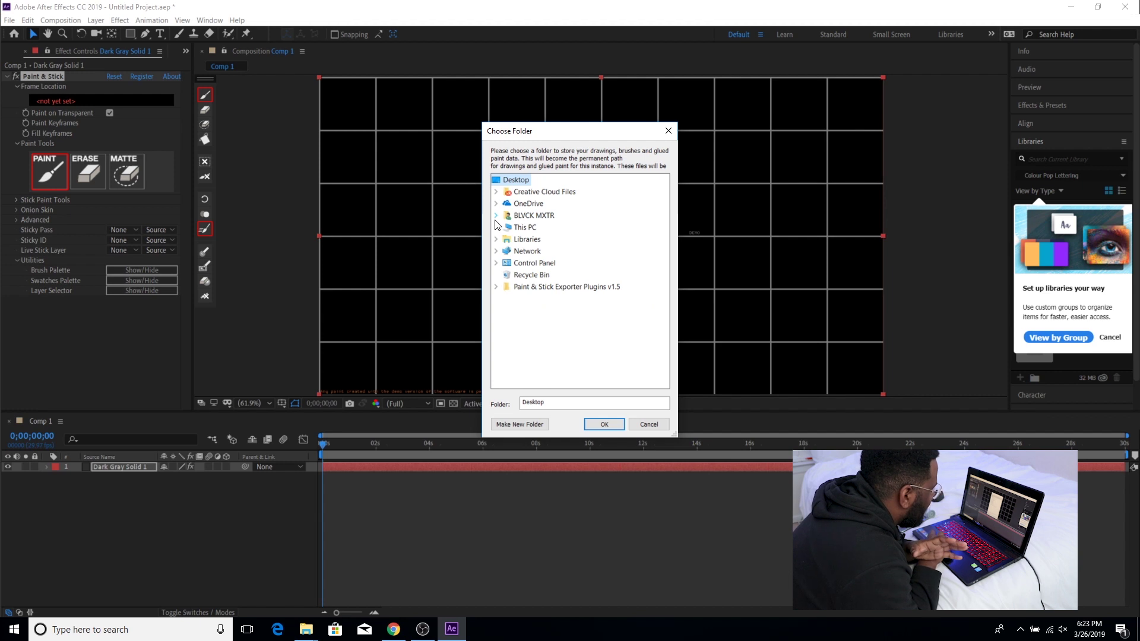
pyautogui.click(496, 216)
pyautogui.click(496, 216)
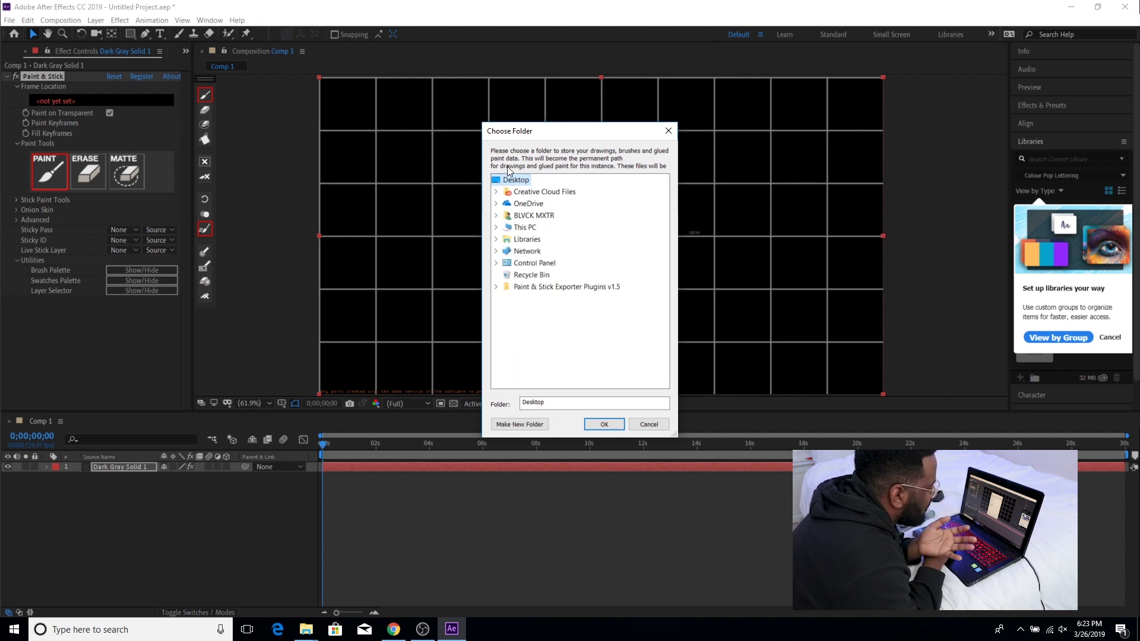
pyautogui.click(519, 425)
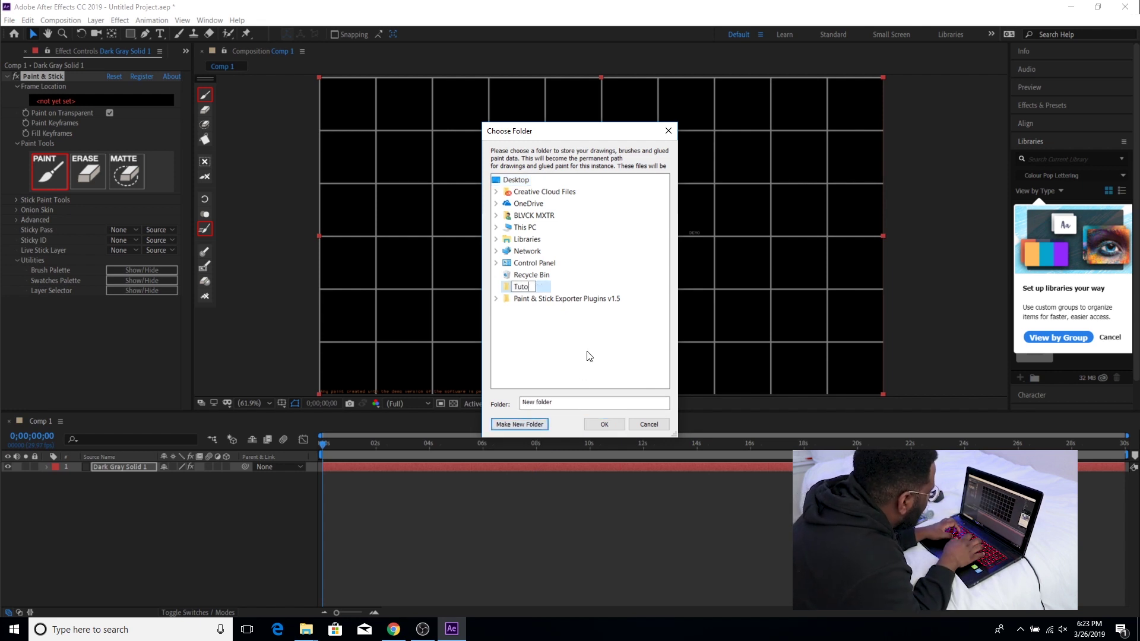
pyautogui.write('Tutorial Brushes')
pyautogui.press('Return')
pyautogui.press('Return')
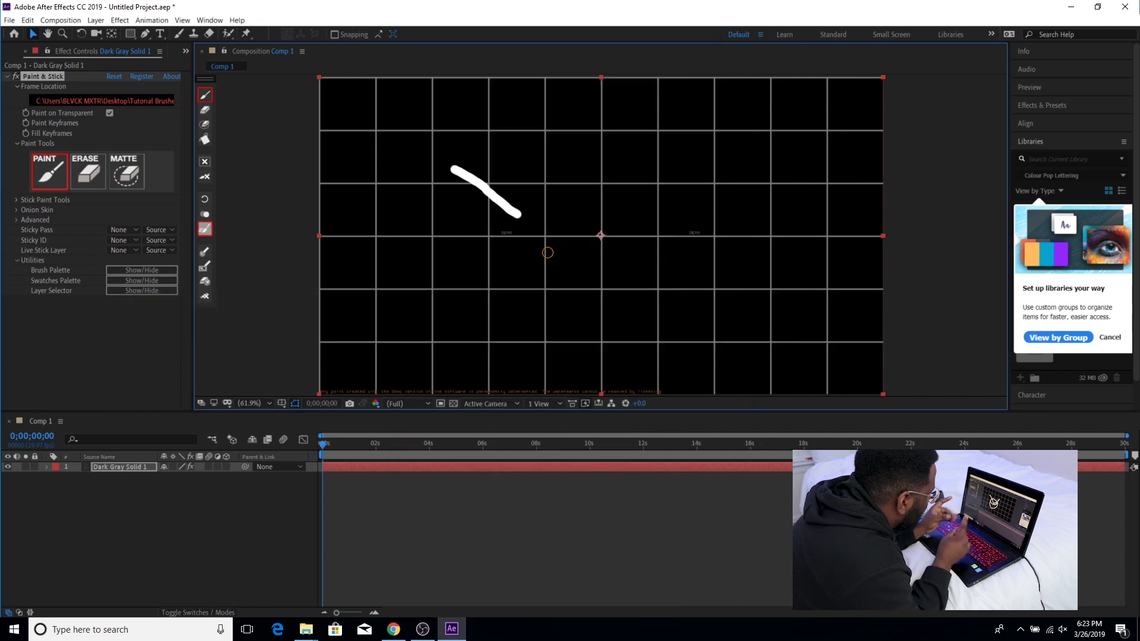
# Circle the check-mark stroke on frame 1, turn on onion skinning, and advance a frame.
pyautogui.moveTo(516, 199); pyautogui.dragTo(487, 238)
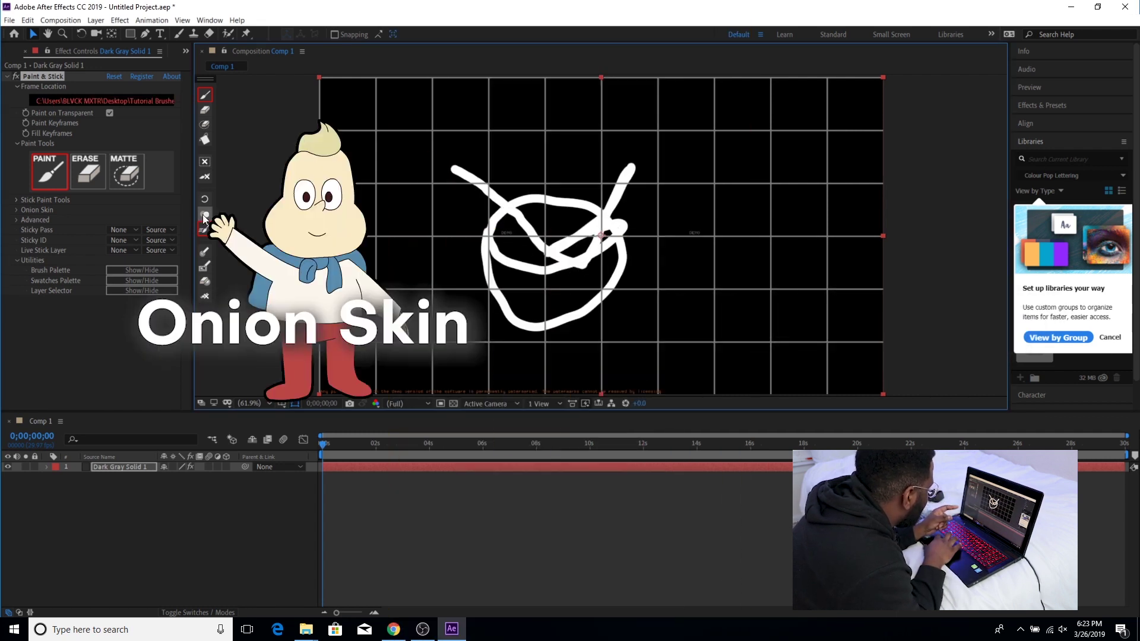
pyautogui.click(205, 214)
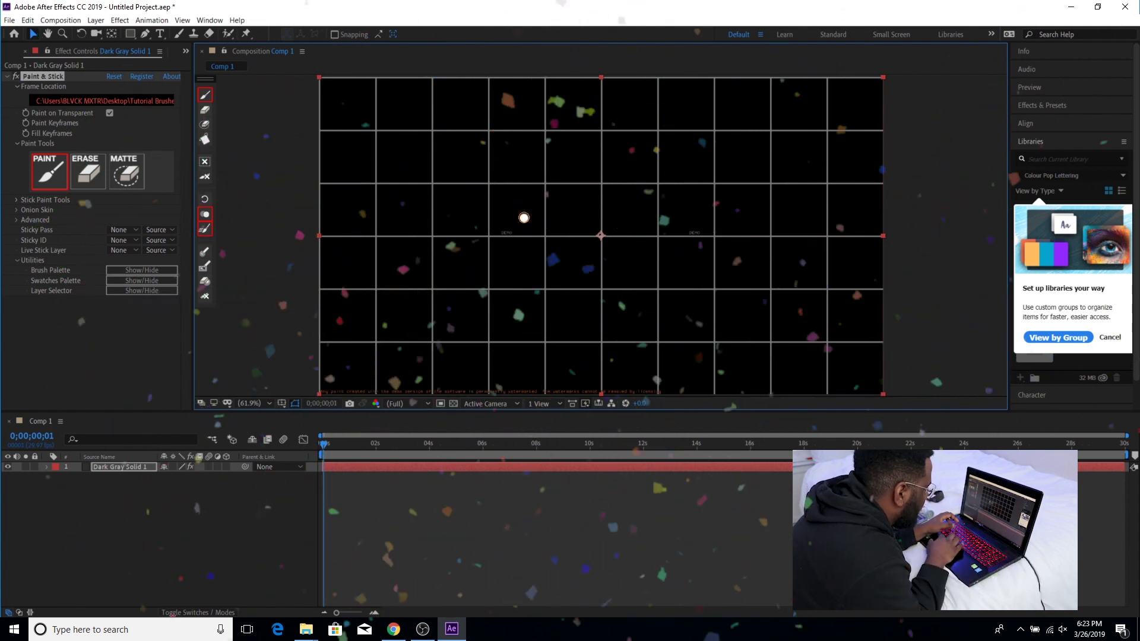
pyautogui.press('pagedown')
# Paint large white loops and a zigzag across frame 2 over the onion skin.
pyautogui.moveTo(517, 281)
pyautogui.mouseDown()
pyautogui.moveTo(650, 247)
pyautogui.moveTo(653, 202)
pyautogui.moveTo(749, 393)
pyautogui.mouseUp()
pyautogui.moveTo(802, 174)
pyautogui.mouseDown()
pyautogui.moveTo(766, 80)
pyautogui.moveTo(617, 155)
pyautogui.moveTo(683, 255)
pyautogui.moveTo(647, 202)
pyautogui.mouseUp()
pyautogui.moveTo(406, 240)
pyautogui.mouseDown()
pyautogui.moveTo(496, 353)
pyautogui.moveTo(518, 302)
pyautogui.moveTo(485, 161)
pyautogui.moveTo(430, 181)
pyautogui.moveTo(435, 213)
pyautogui.mouseUp()
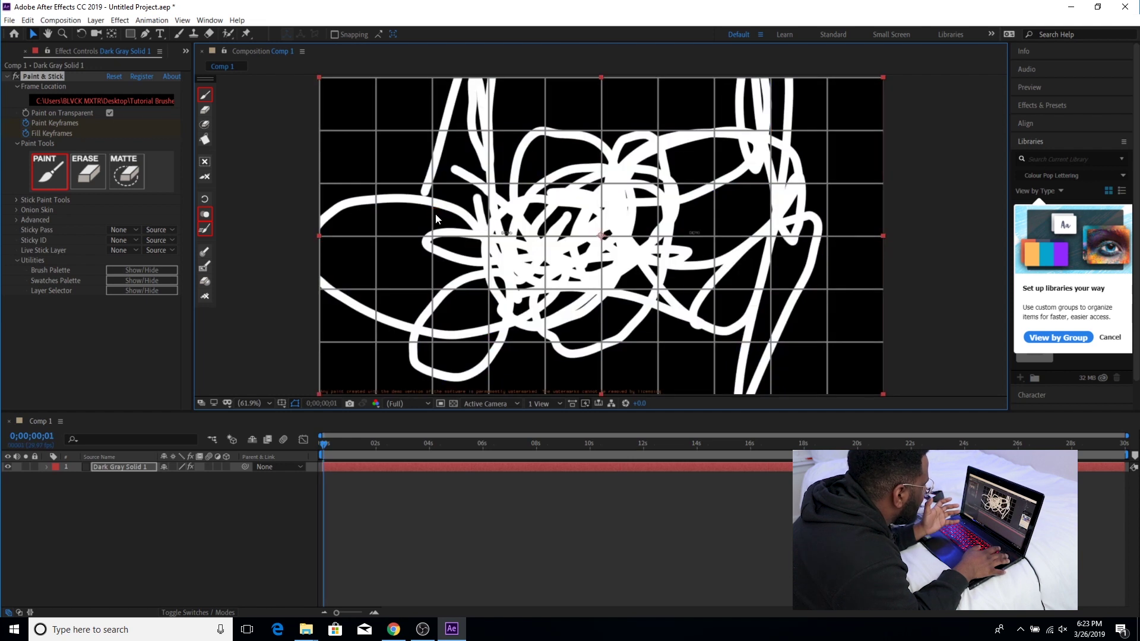
pyautogui.moveTo(458, 150)
pyautogui.mouseDown()
pyautogui.moveTo(453, 206)
pyautogui.moveTo(528, 273)
pyautogui.moveTo(540, 305)
pyautogui.mouseUp()
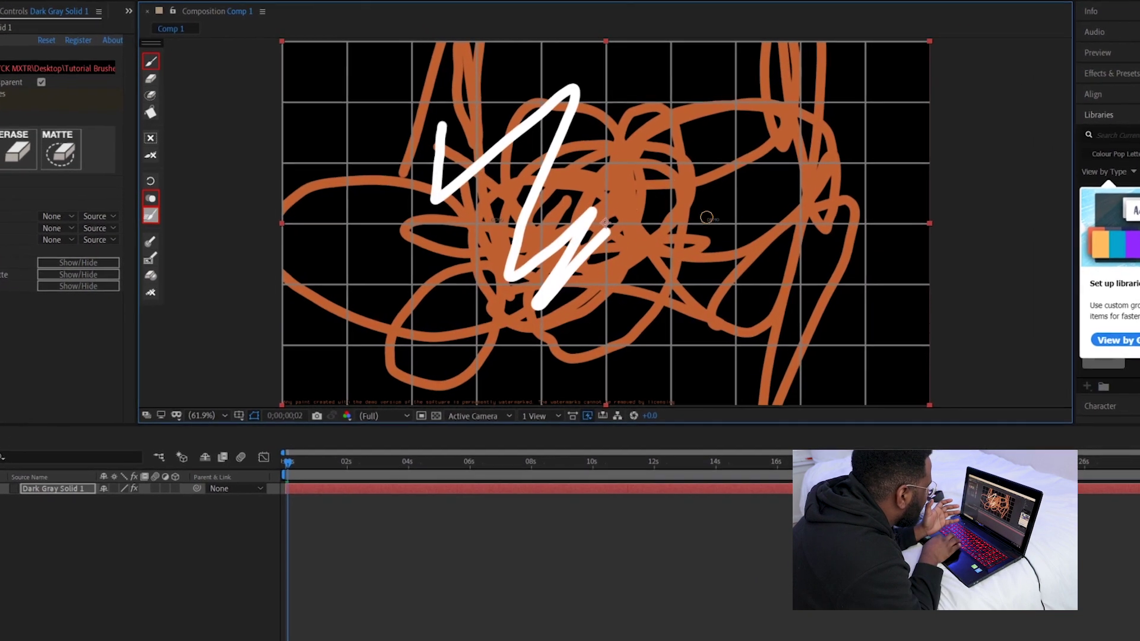
pyautogui.moveTo(707, 218)
pyautogui.mouseDown()
pyautogui.moveTo(709, 269)
pyautogui.moveTo(769, 237)
pyautogui.mouseUp()
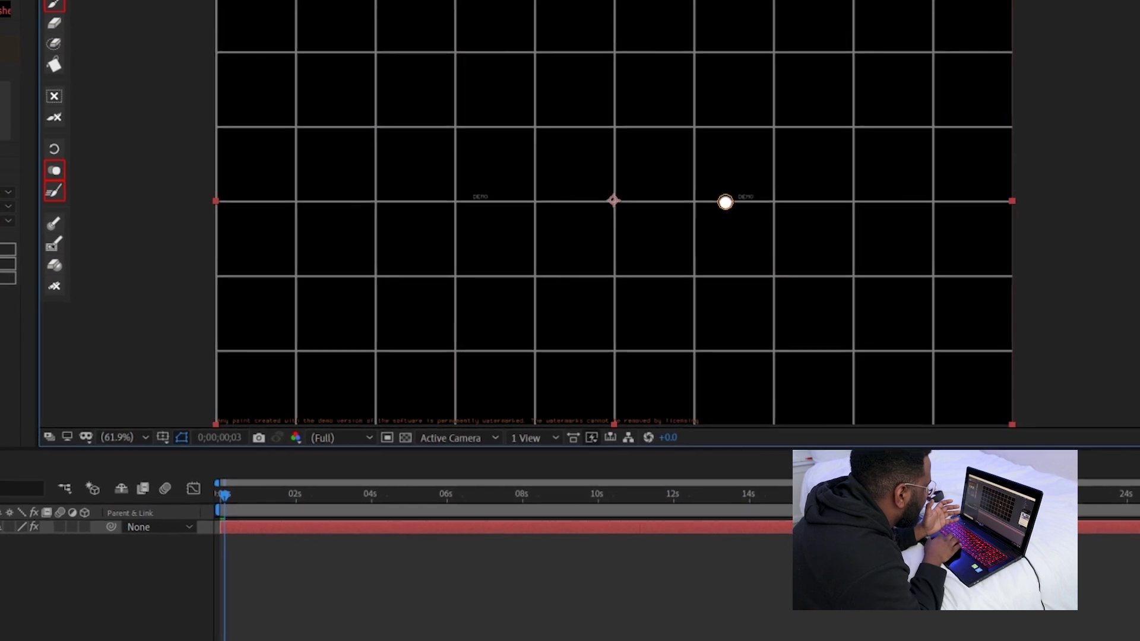